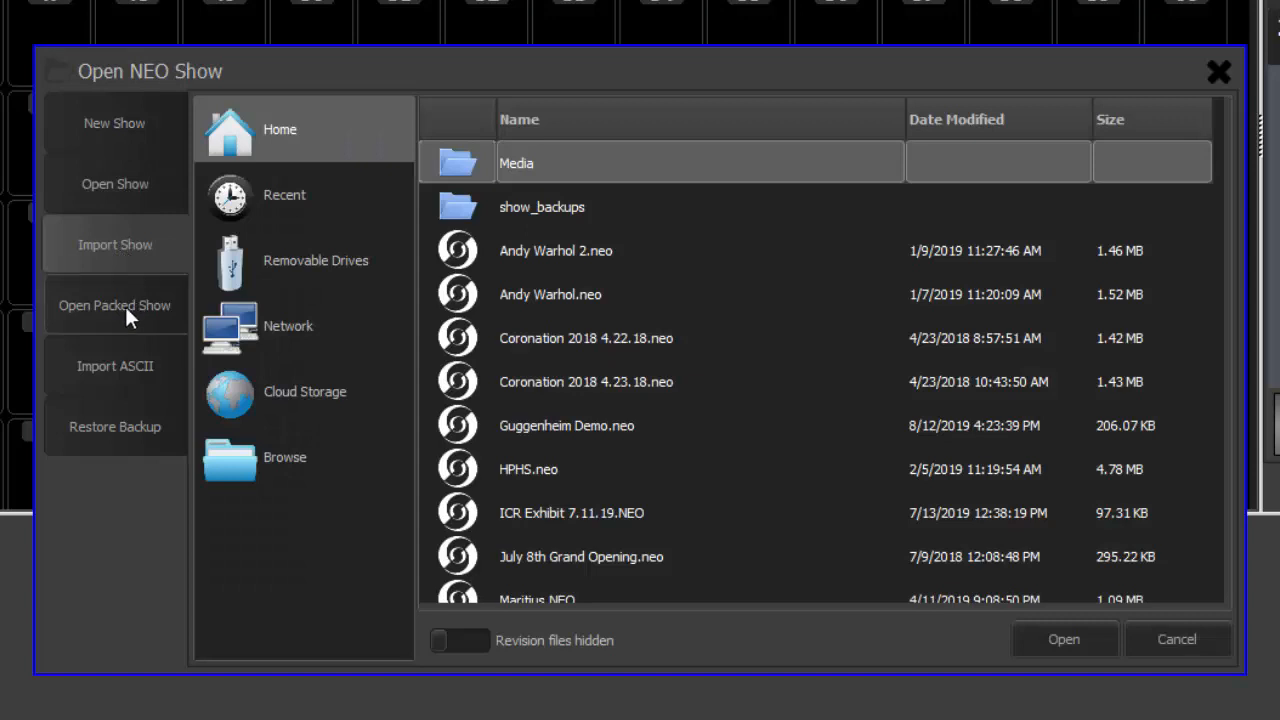
- Look through the Open Packed Show, Import ASCII and Restore Backup options, and return to Open Show
left_click(125, 306)
left_click(111, 362)
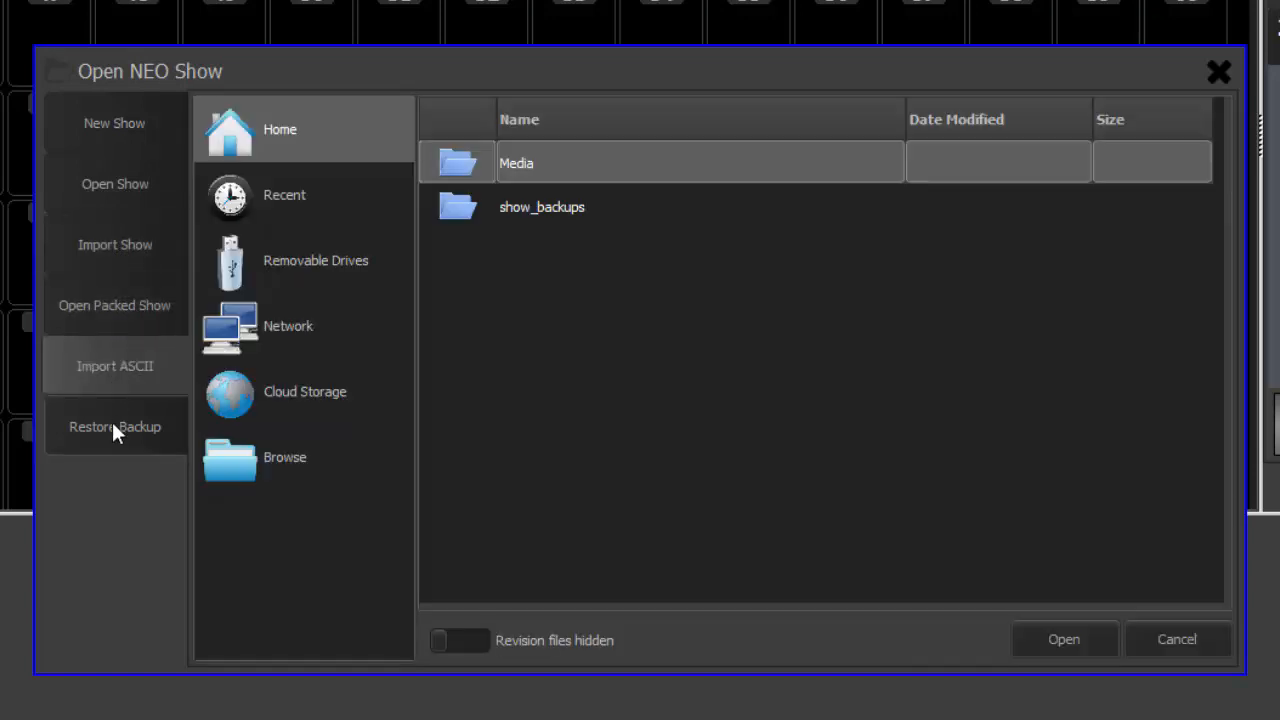
left_click(113, 422)
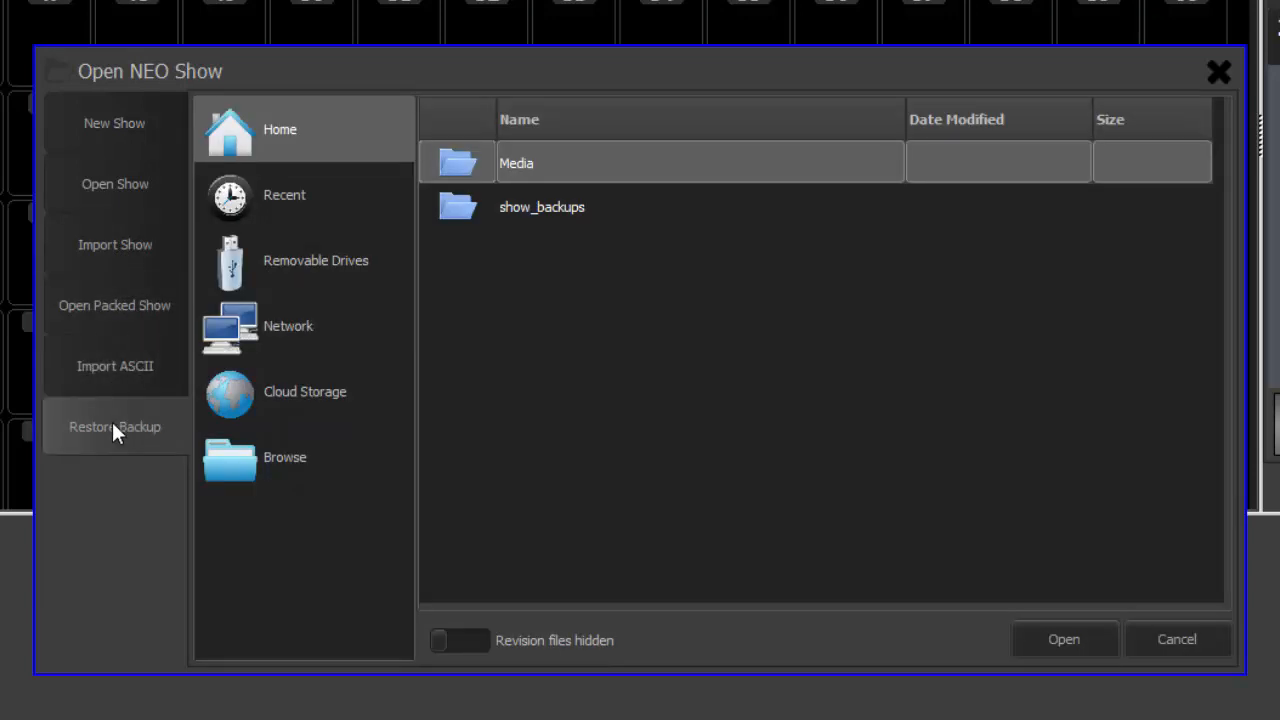
left_click(119, 183)
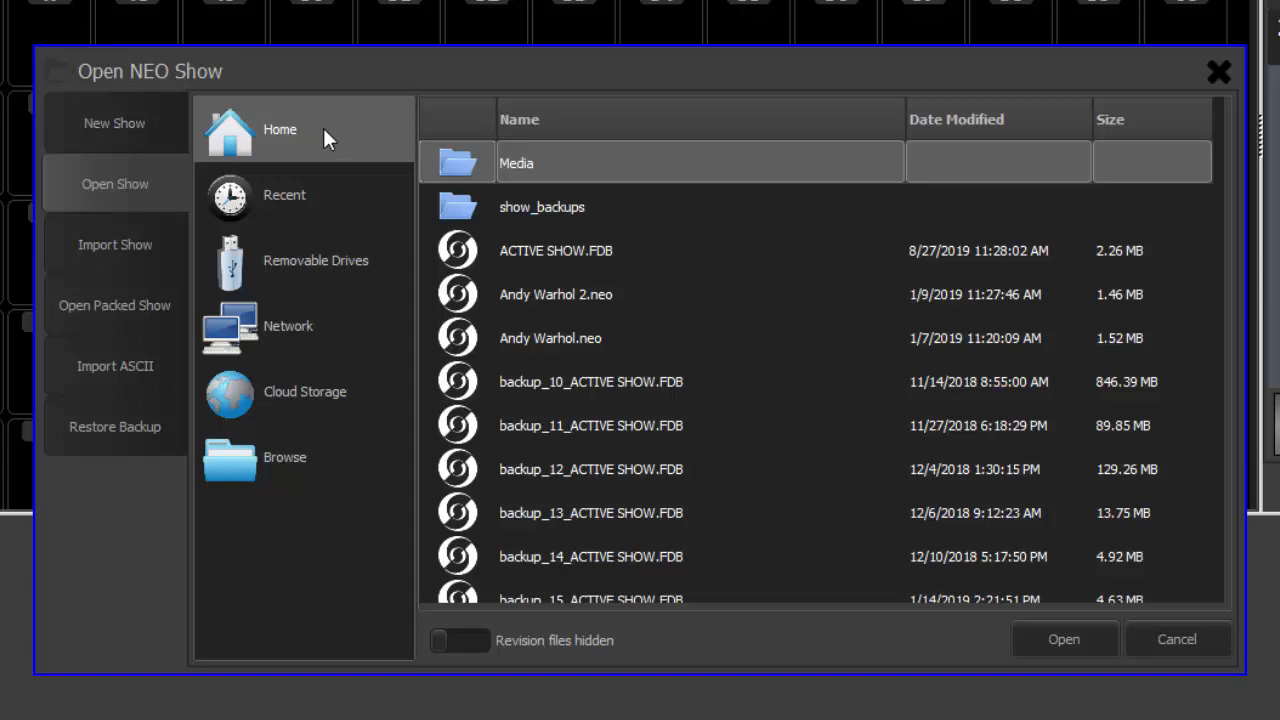
- Look through the Recent, Cloud Storage and Browse locations for opening a show, and cancel the file browser
left_click(309, 201)
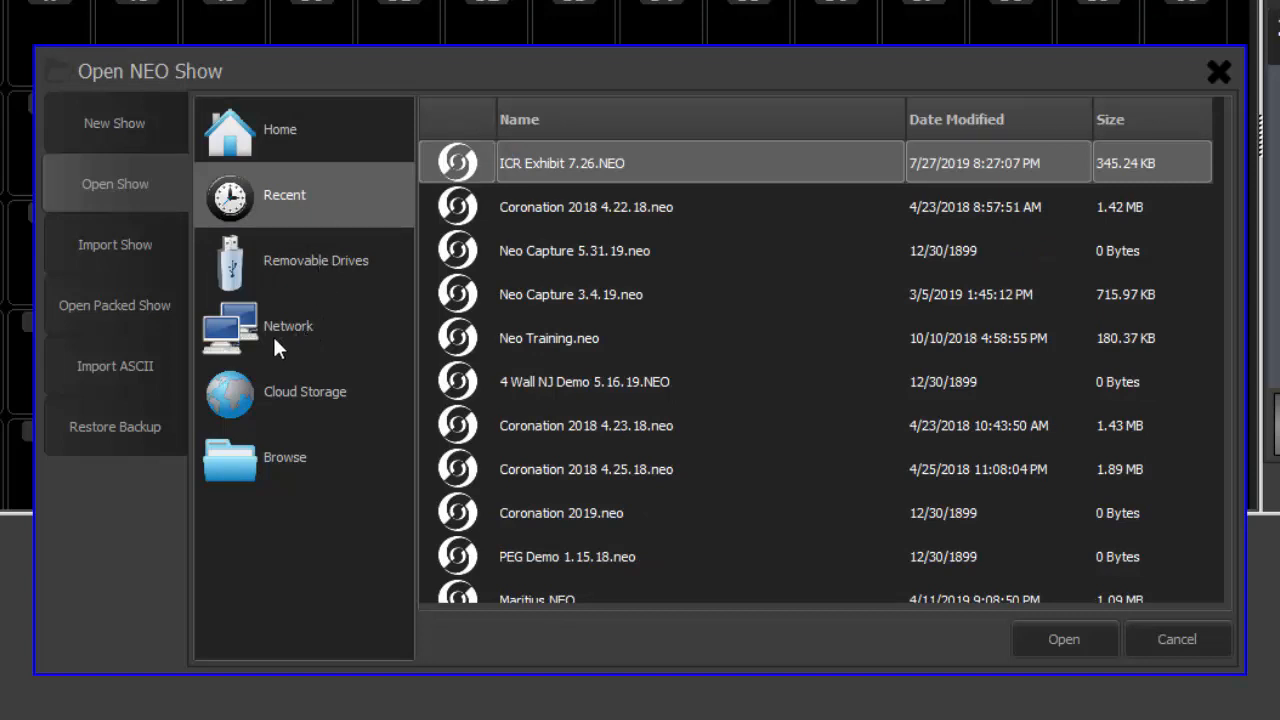
left_click(300, 395)
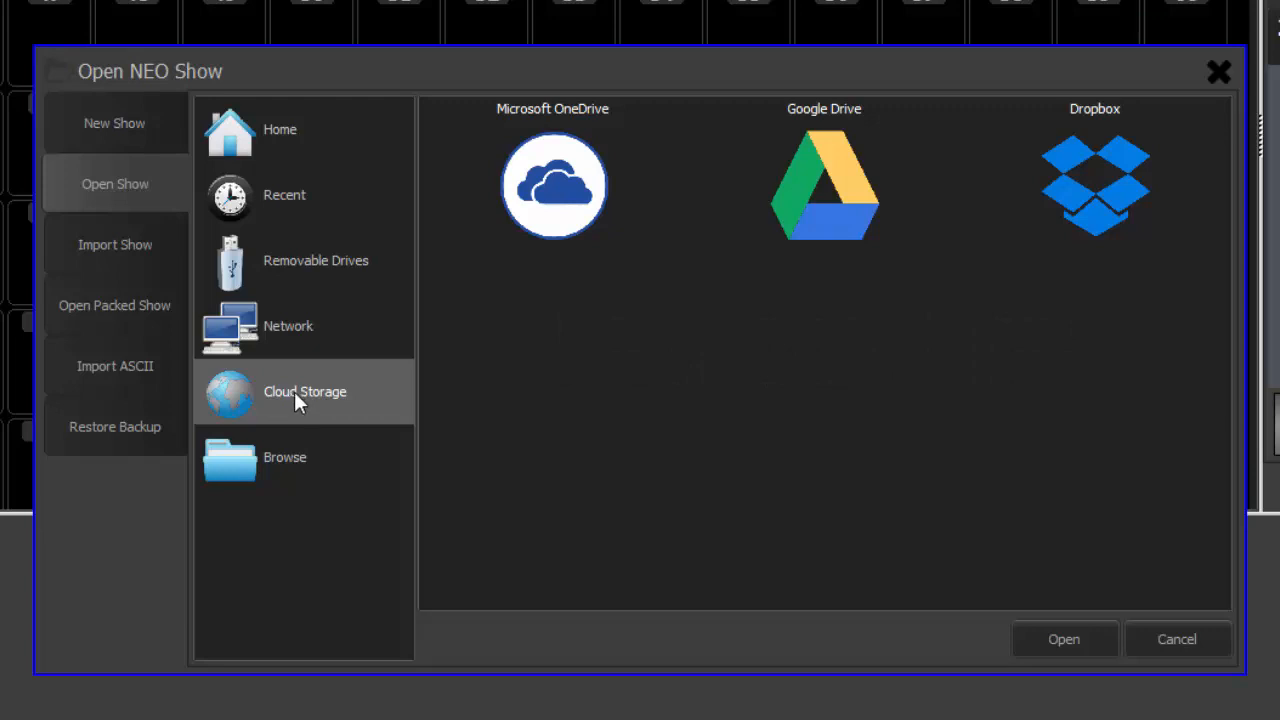
left_click(290, 457)
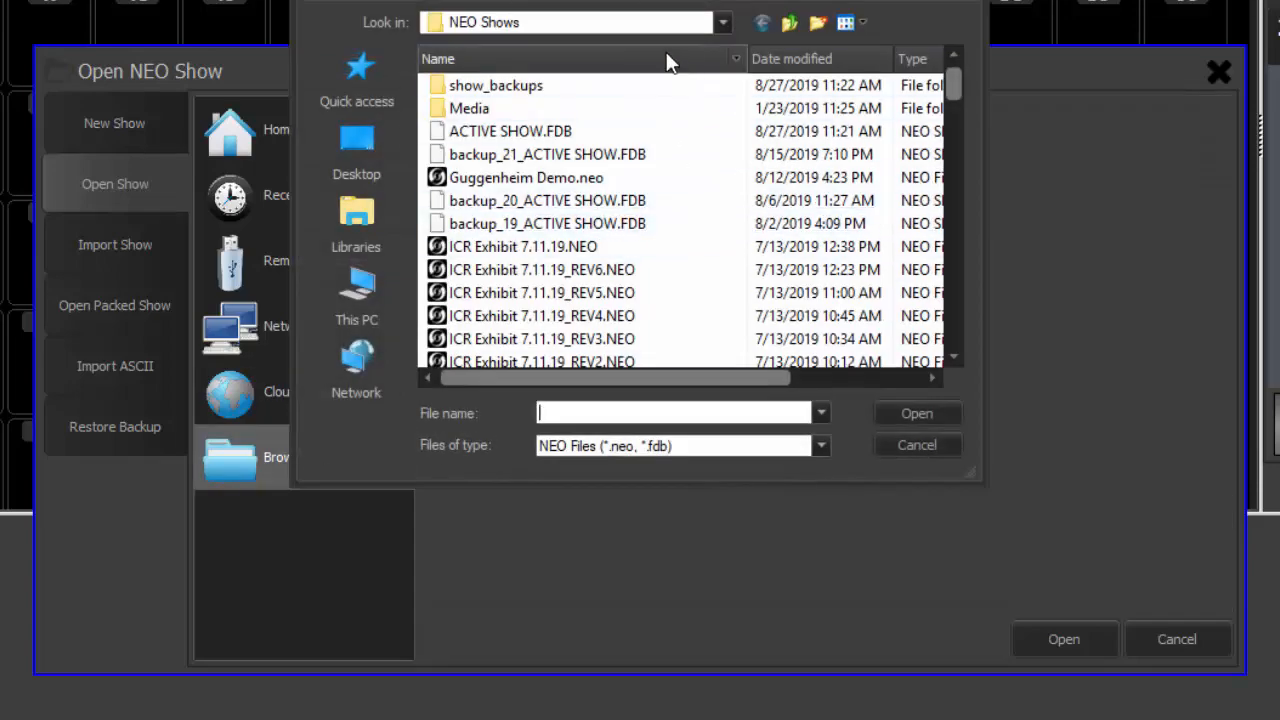
left_click(917, 445)
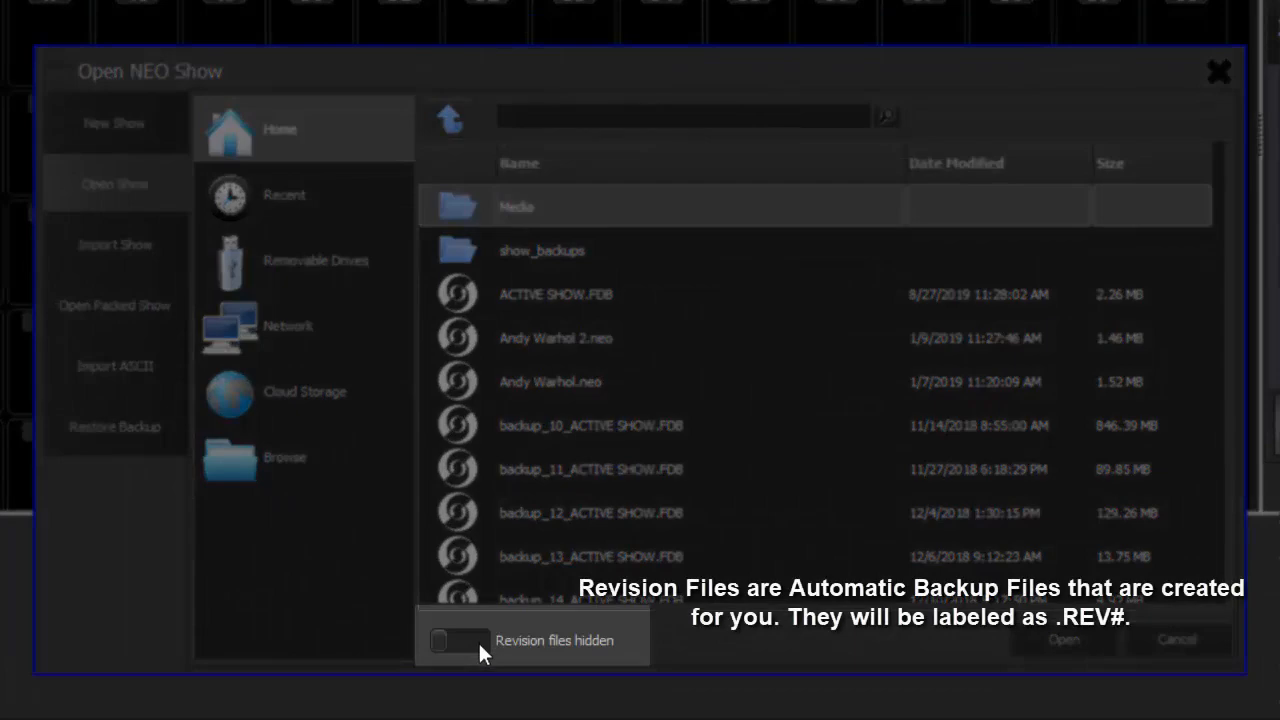
- Show the revision files in the Home location, hide them again, and close the dialog without opening a show
left_click(478, 641)
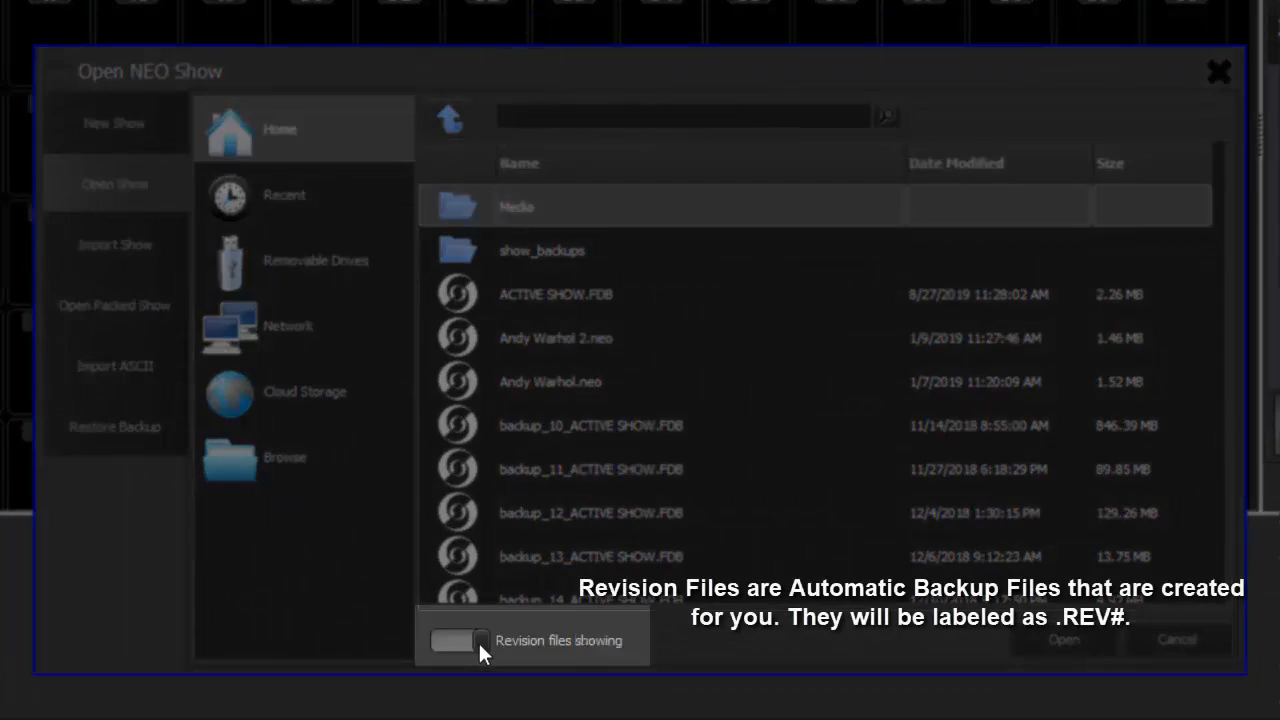
left_click(478, 640)
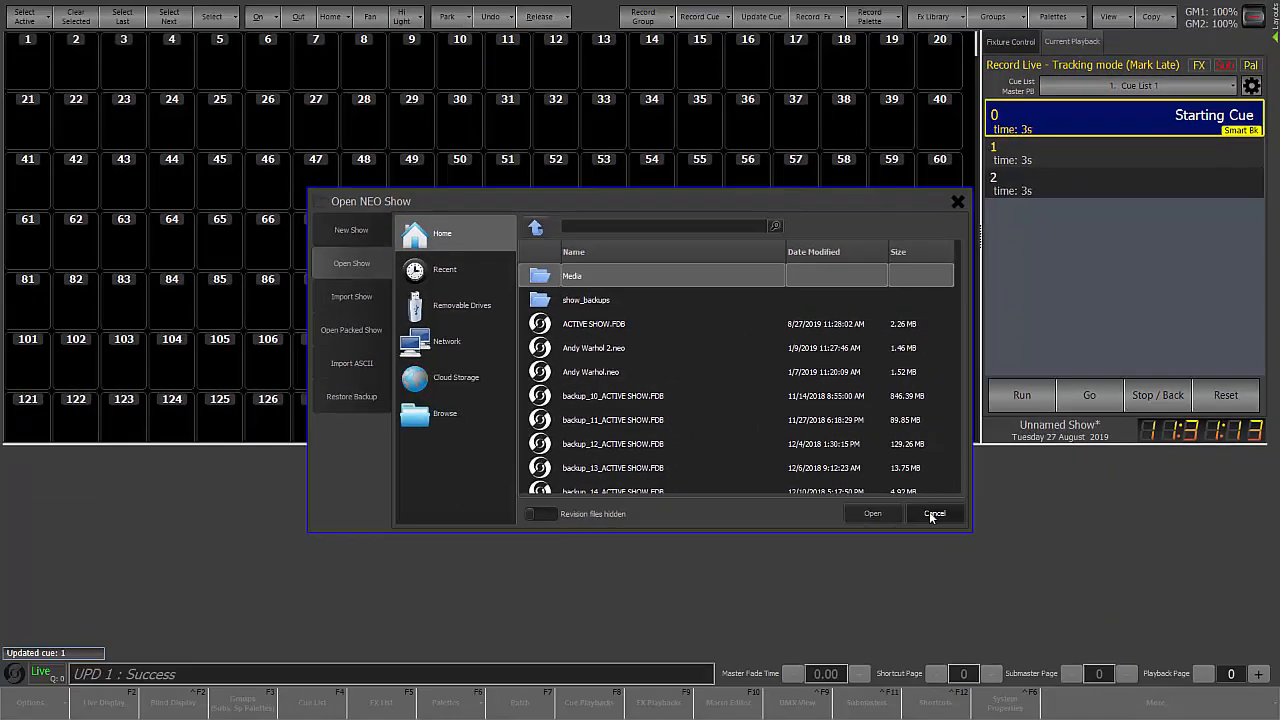
left_click(1177, 639)
- Examine the Save Show, Save Packed Show and Save Template options for saving to a file, and cancel without saving
left_click(30, 702)
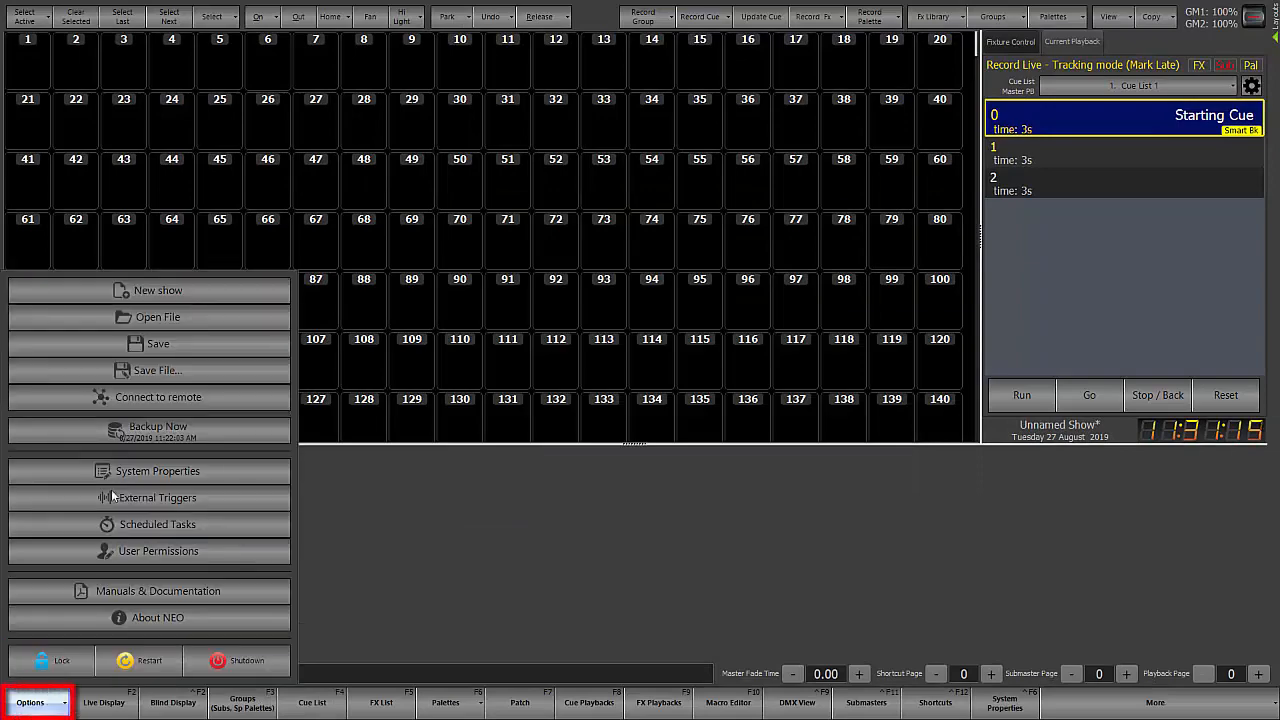
left_click(149, 371)
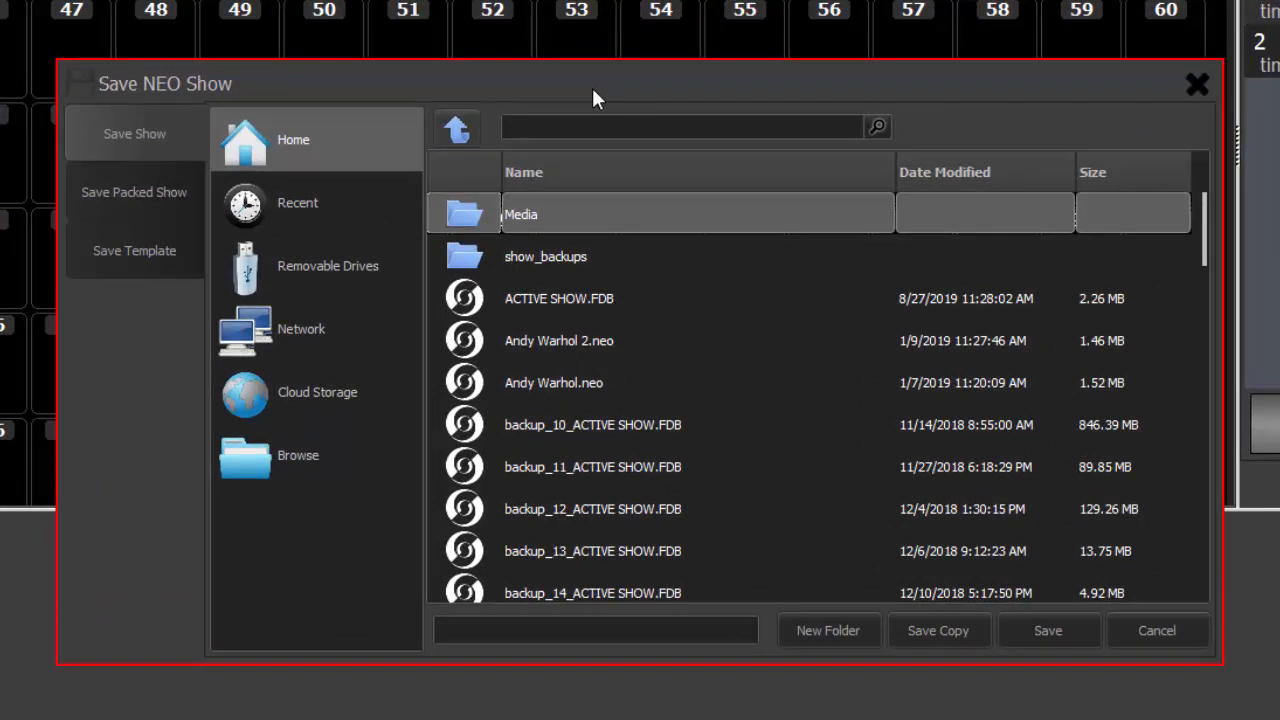
left_click(136, 200)
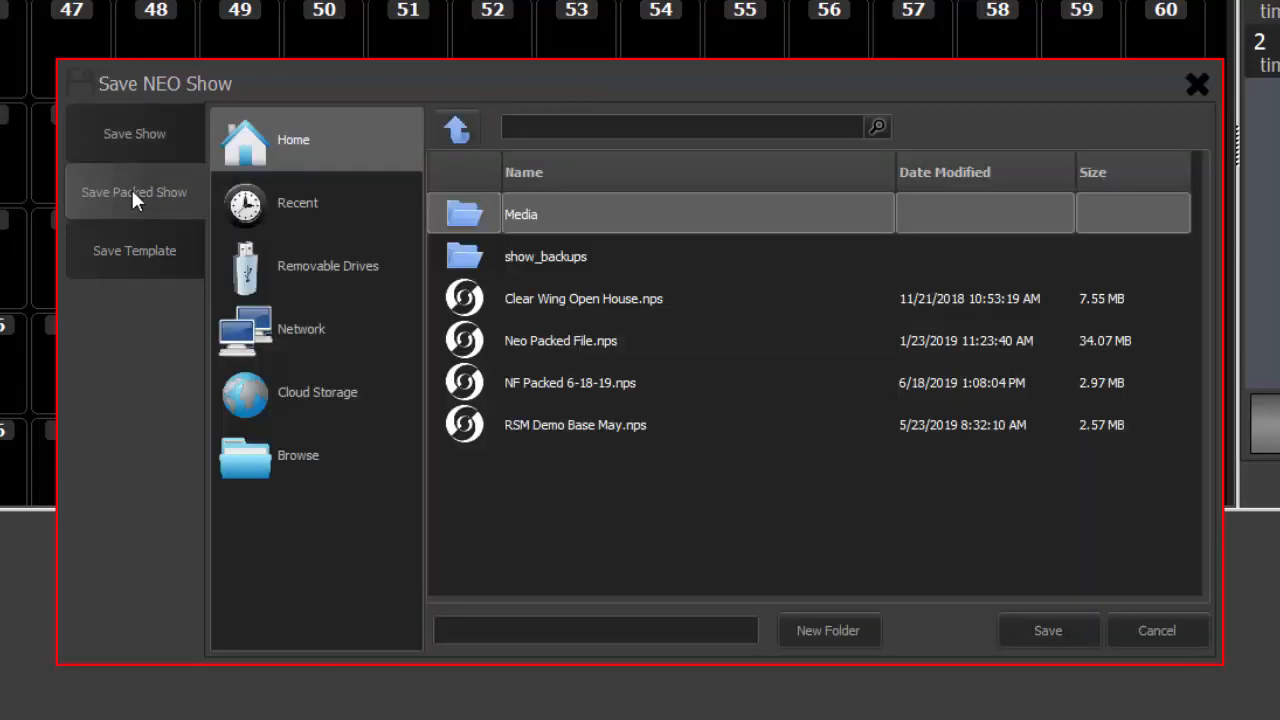
left_click(139, 254)
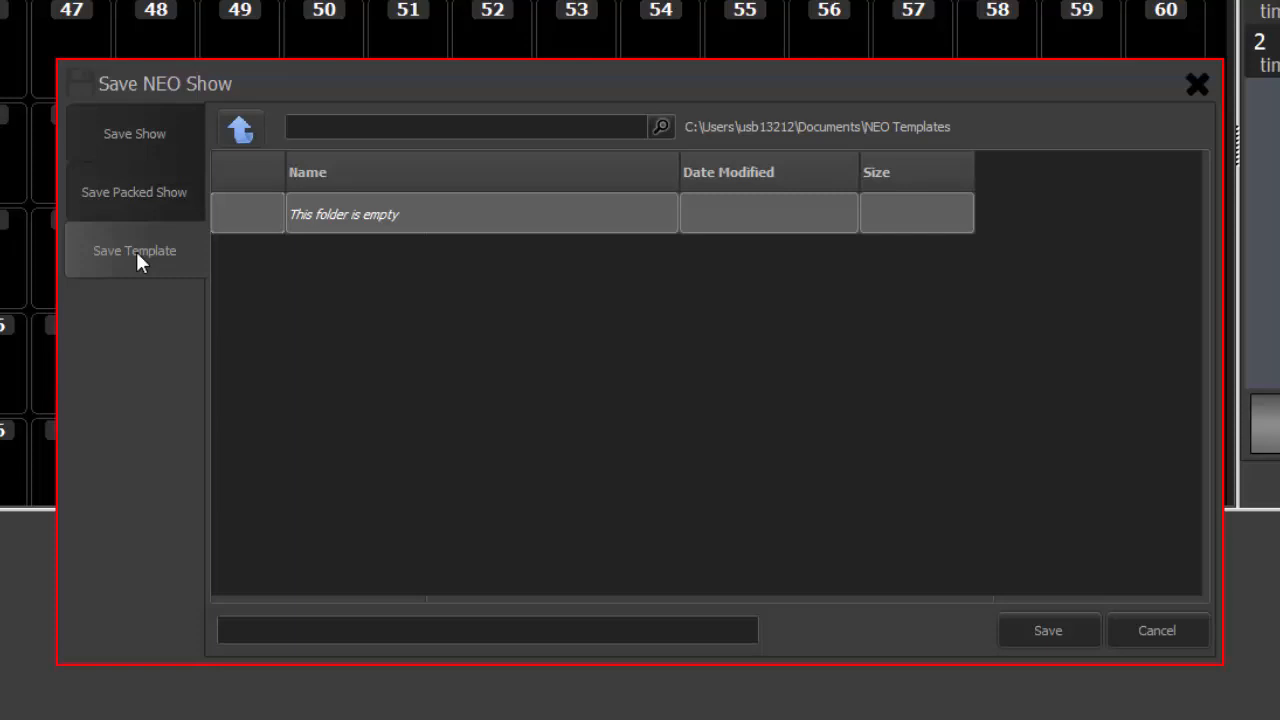
left_click(129, 135)
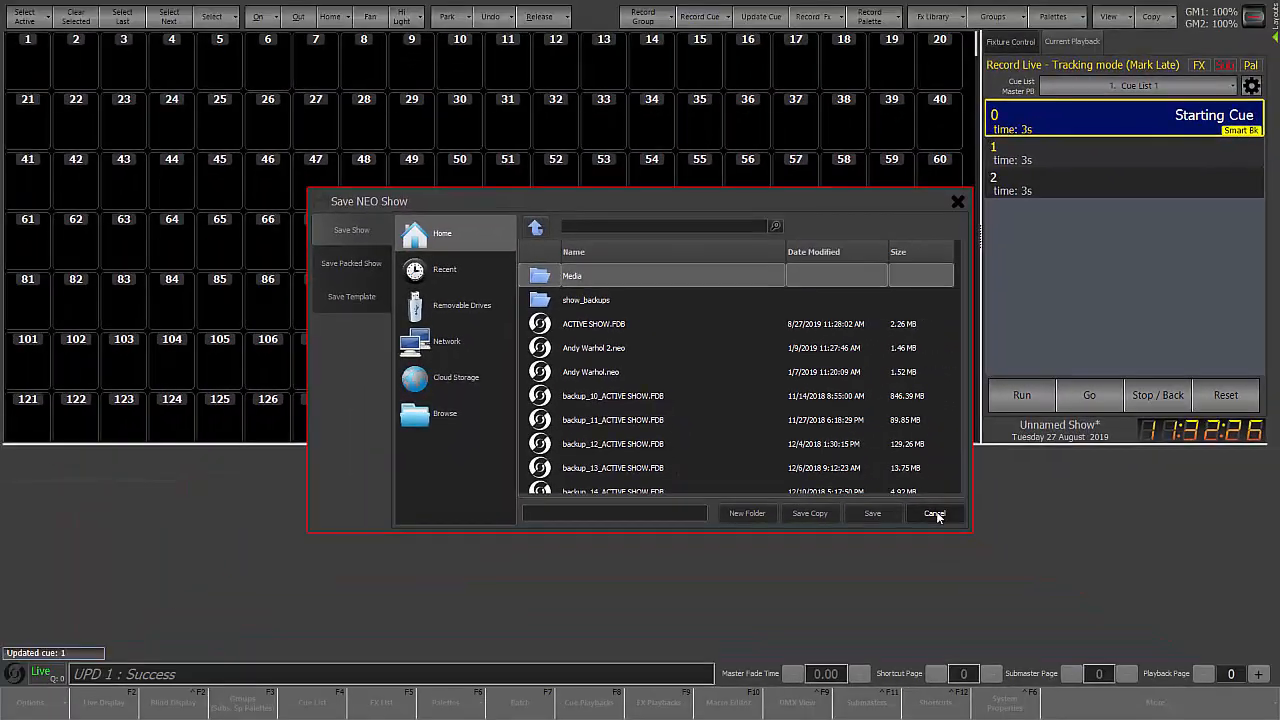
left_click(937, 515)
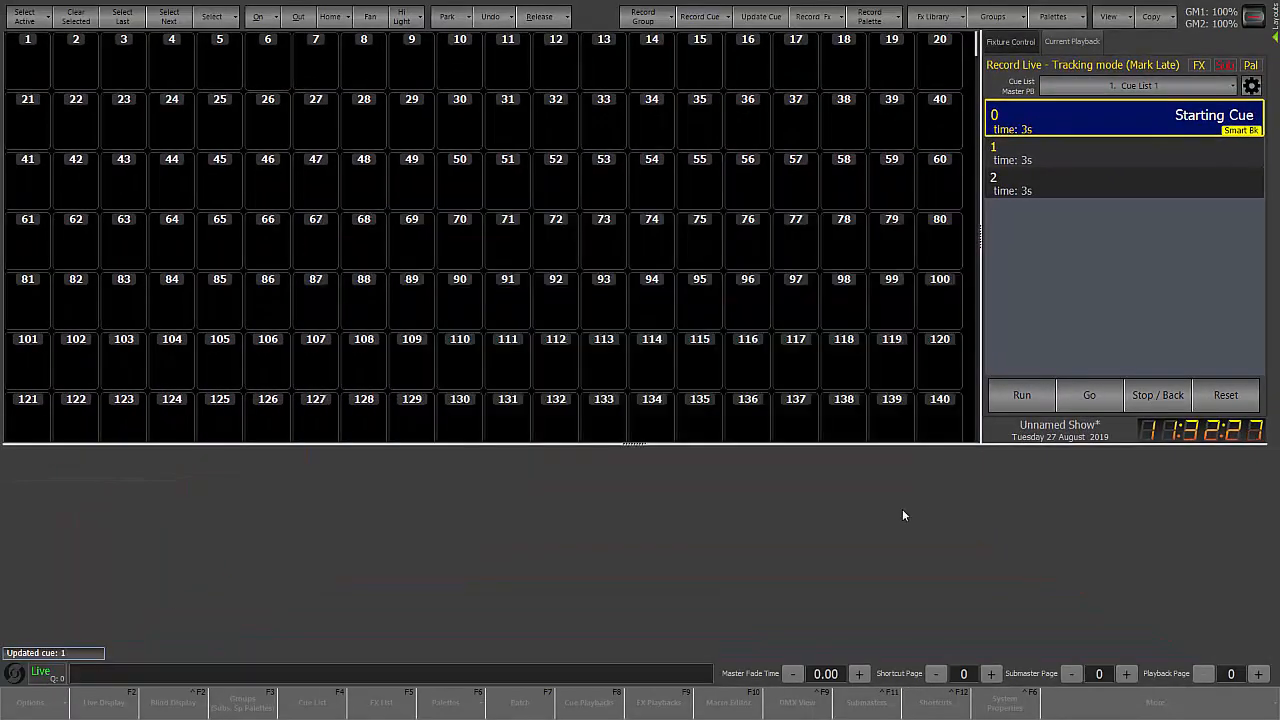
- Reopen the Save NEO Show dialog to view the Save Show options, and close it without saving
left_click(42, 704)
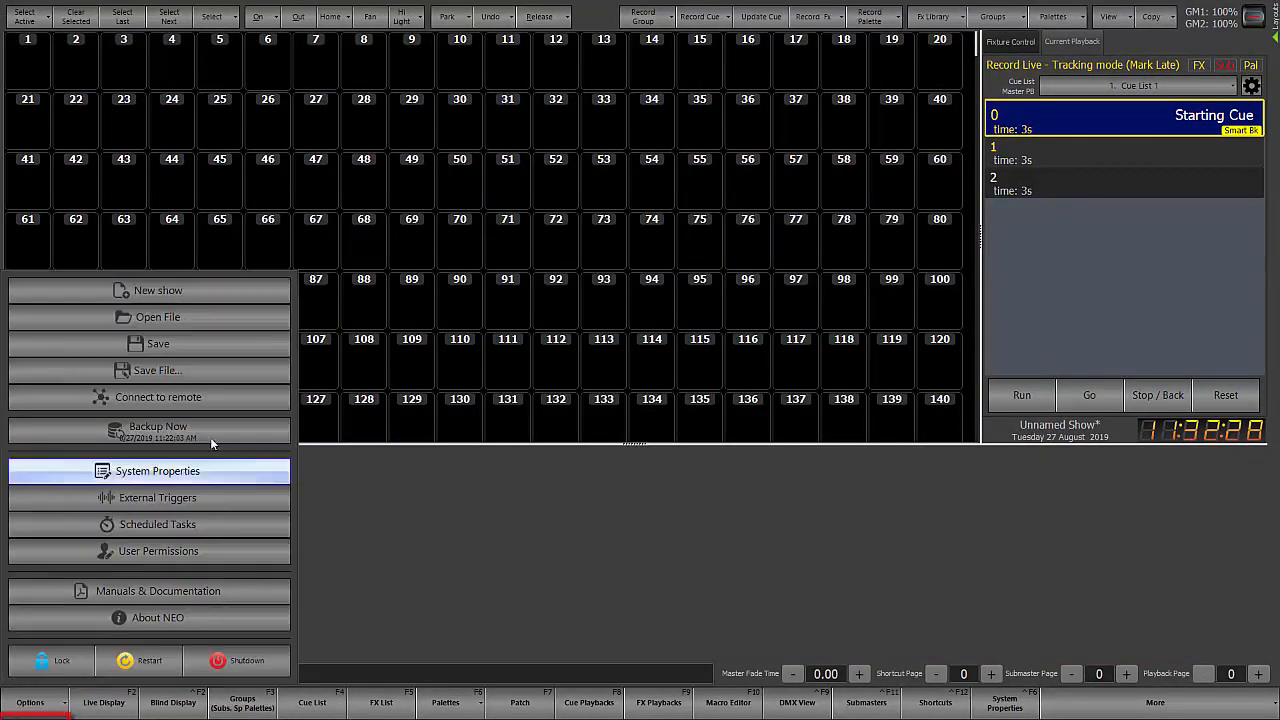
left_click(189, 370)
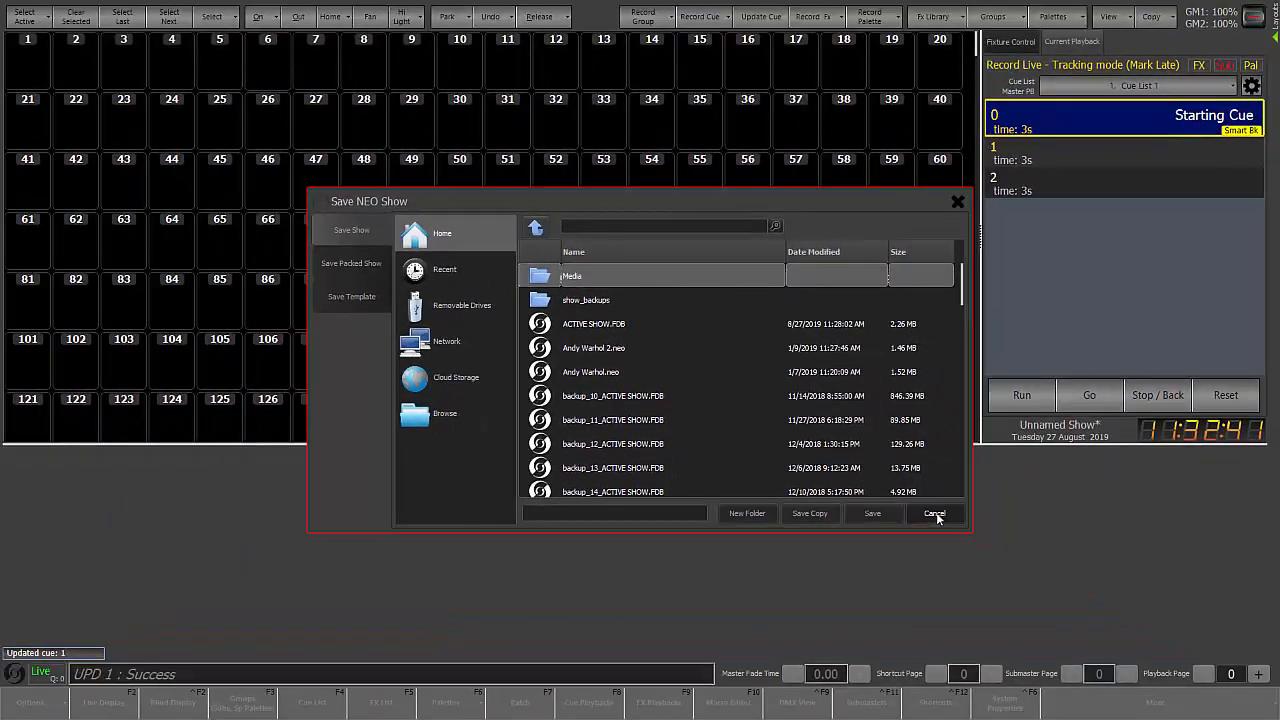
left_click(1163, 632)
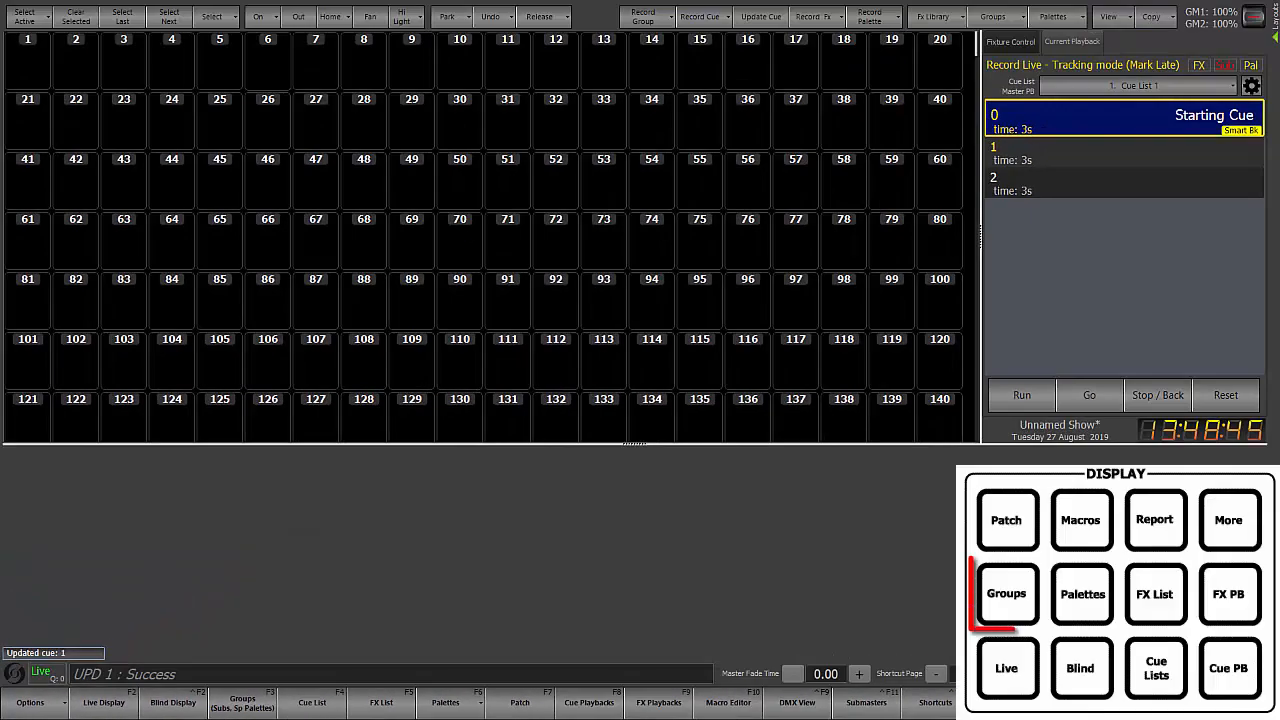
- View the Groups, Patch and Blind displays in turn, and return to the Live display
key("F3")
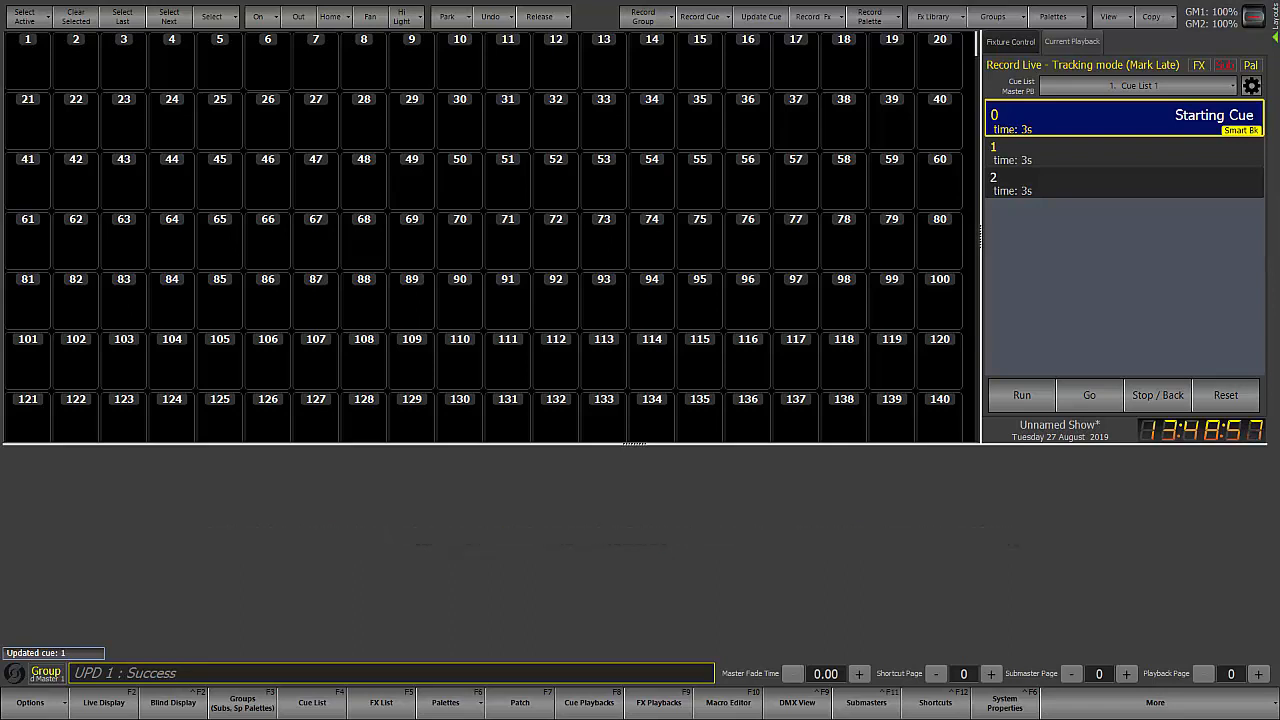
key("F7")
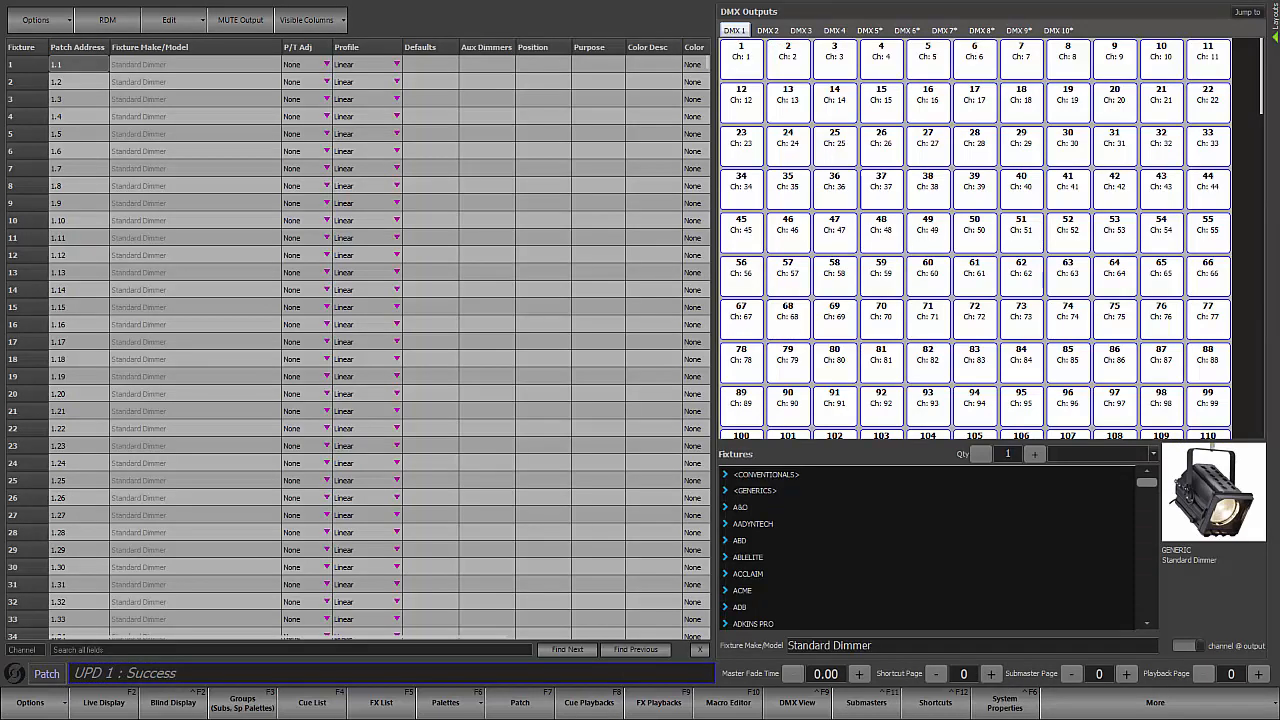
key("ctrl+F2")
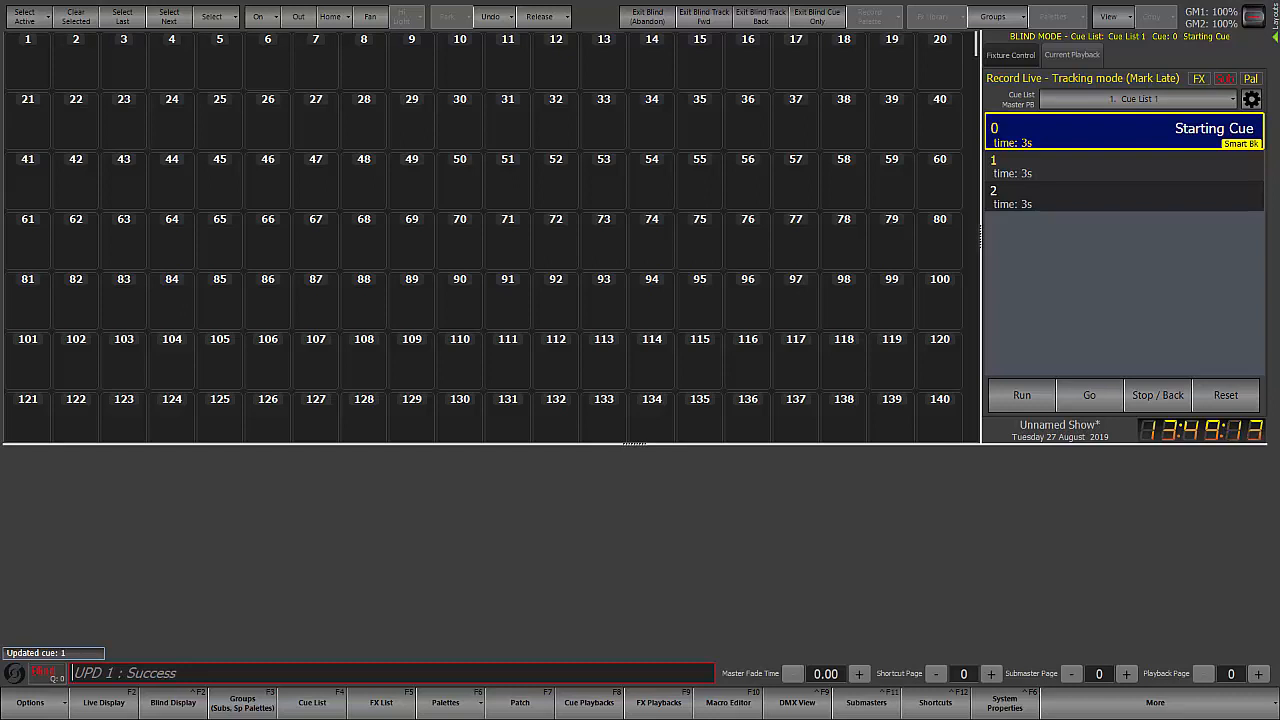
key("F2")
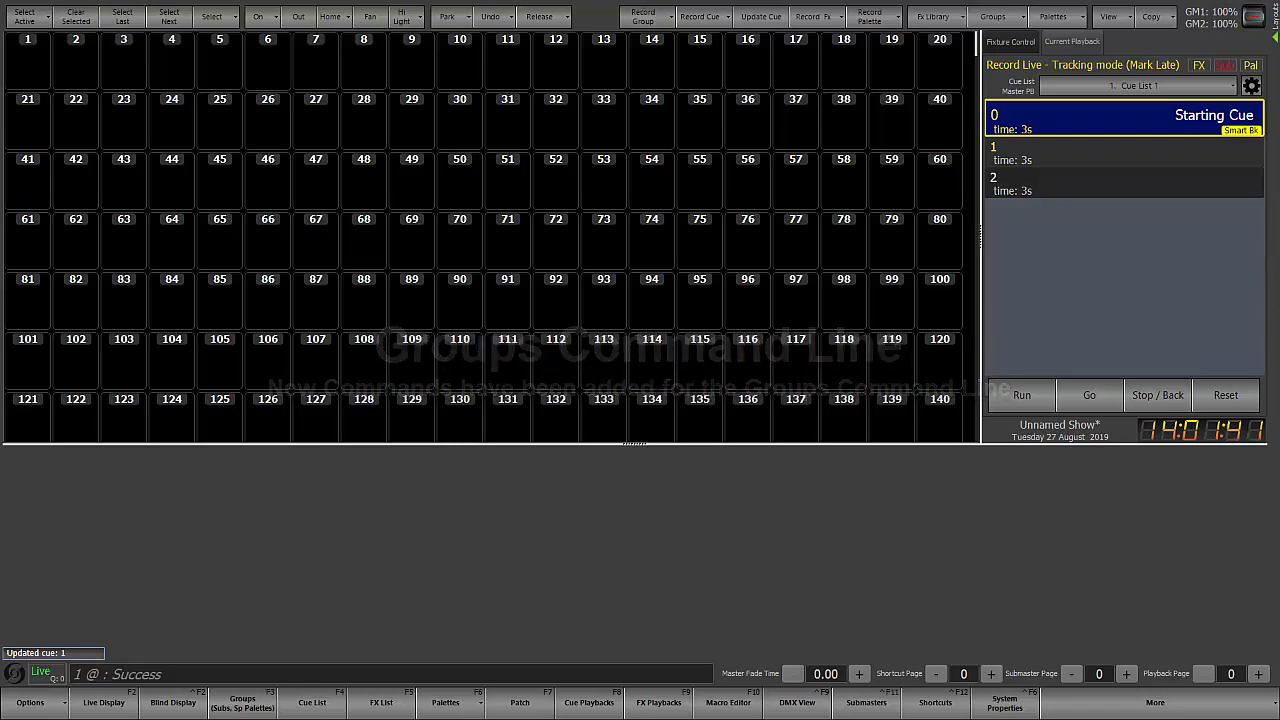
- Open the Groups display and select Group 11 with the command GROUP 11
key("F3")
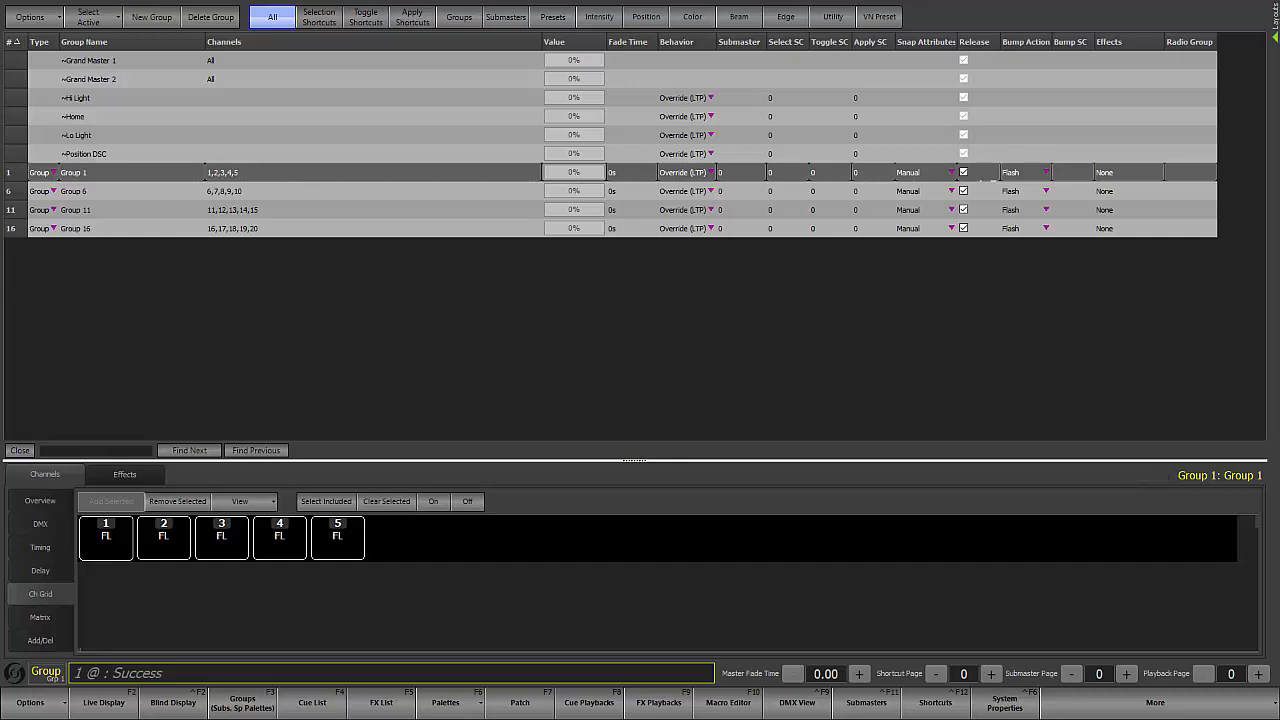
key("g")
key("1")
key("1")
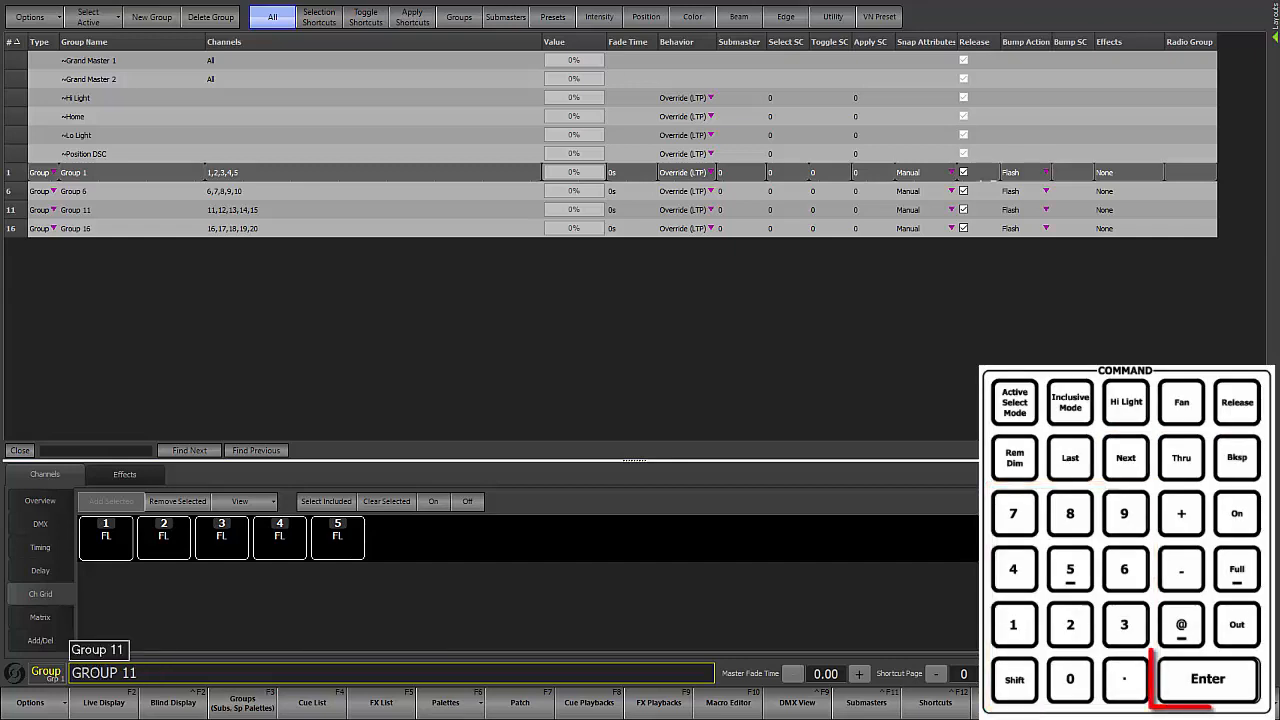
key("Return")
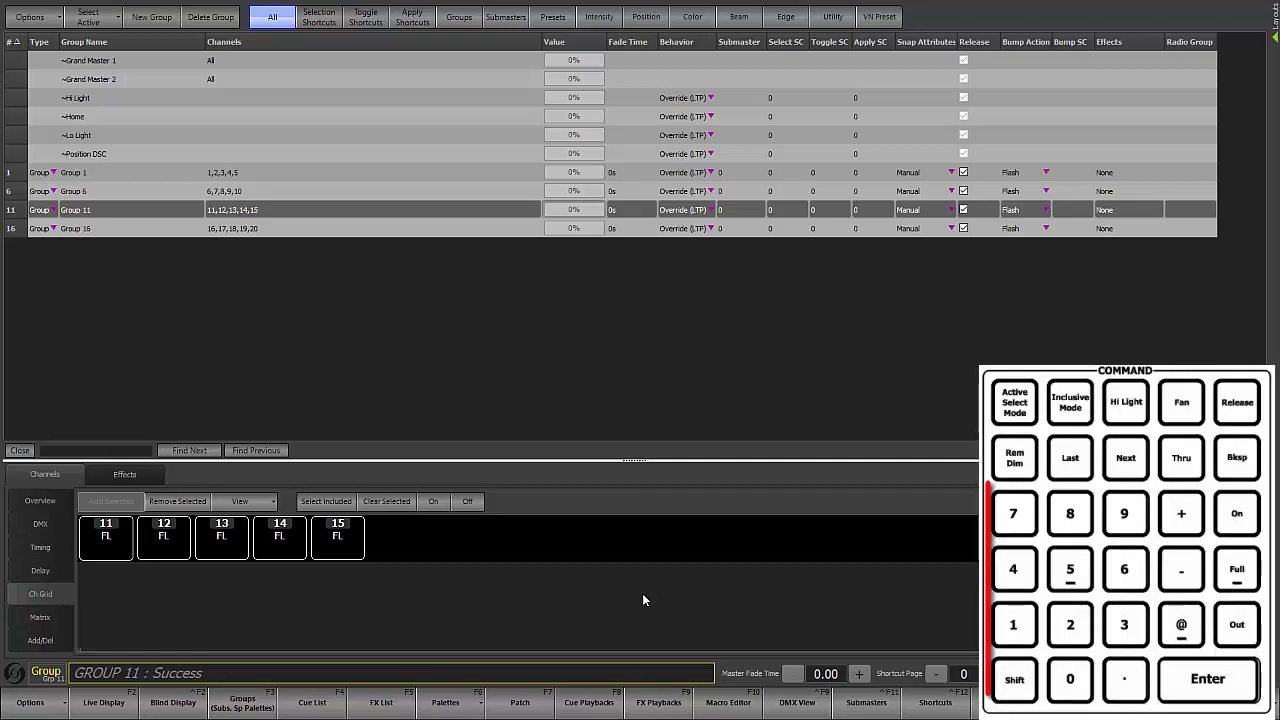
- Set channel 11 in Group 11 to 50% with the command 11 @ 5, and restore it to full
type("11 @ 5")
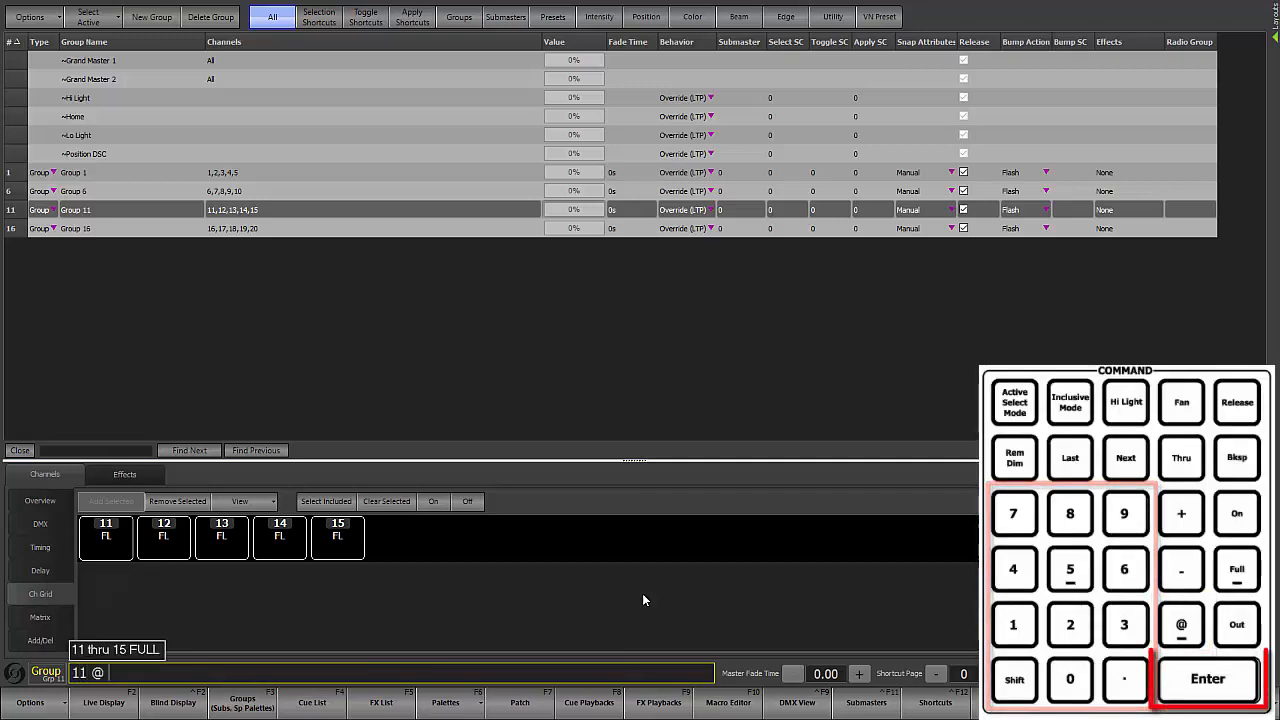
key("Return")
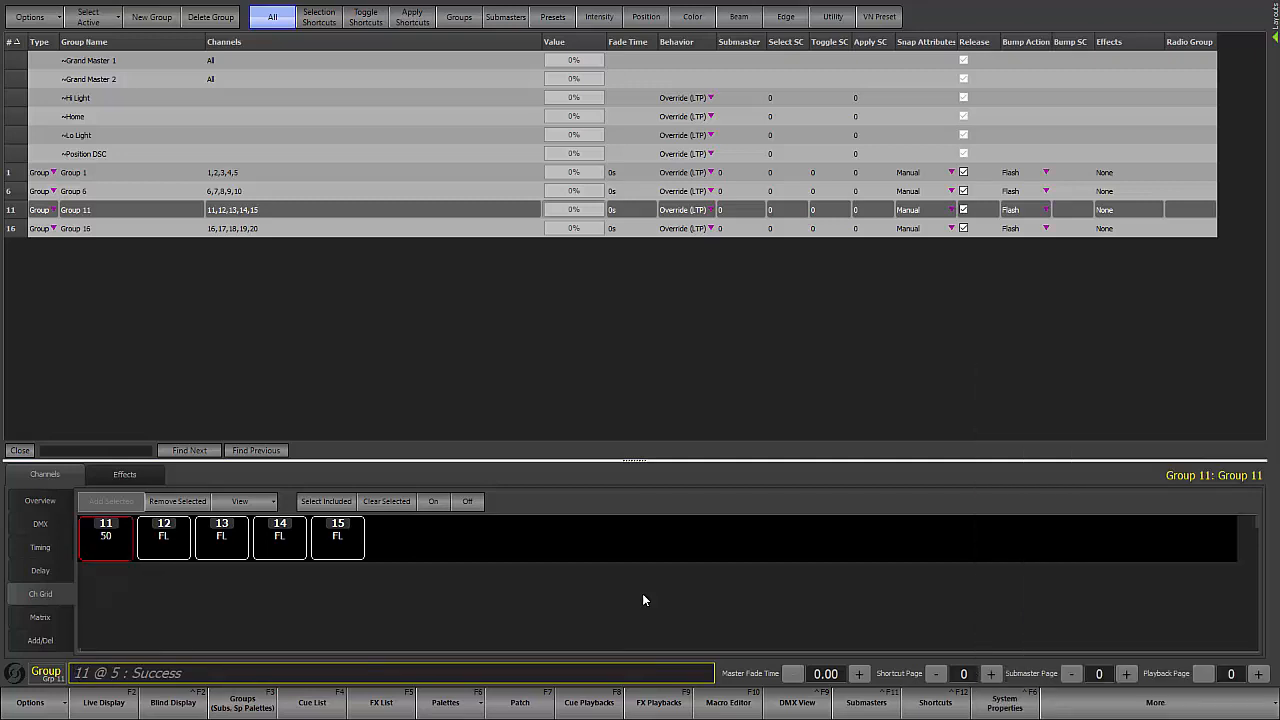
key("f")
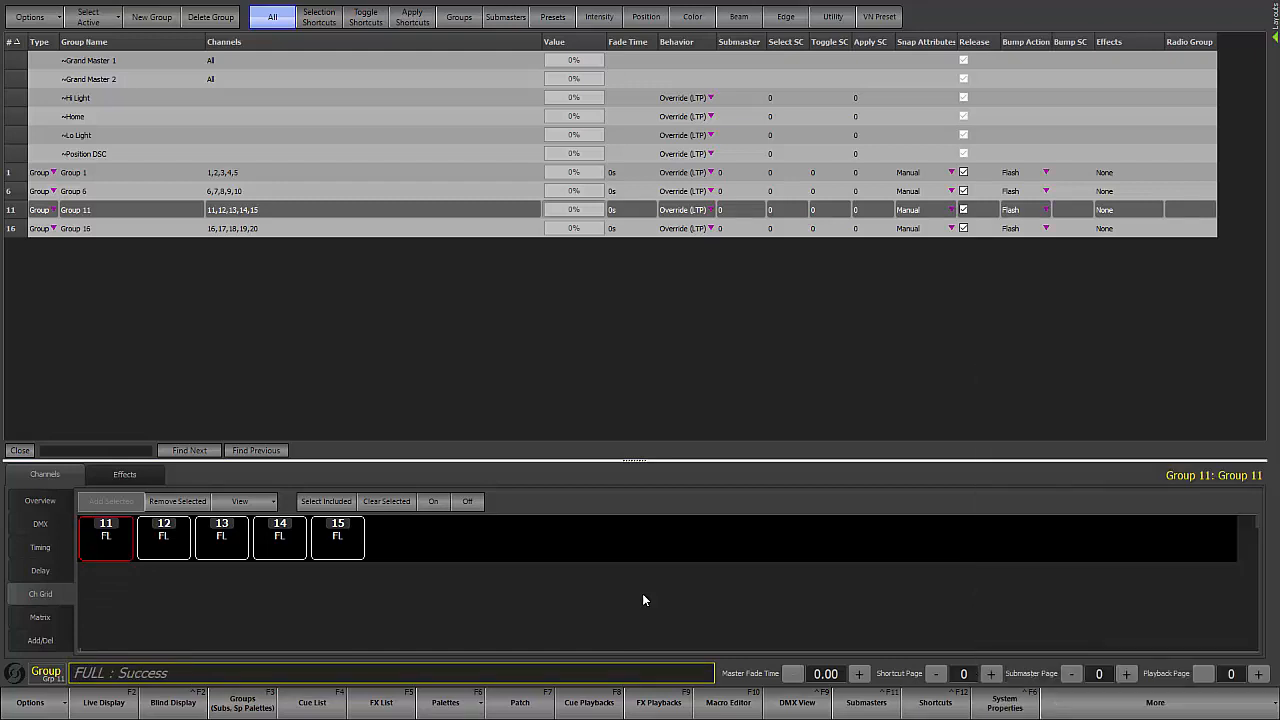
- Add channel 21 to Group 11 at full, and remove it again with an empty @ command
type("21")
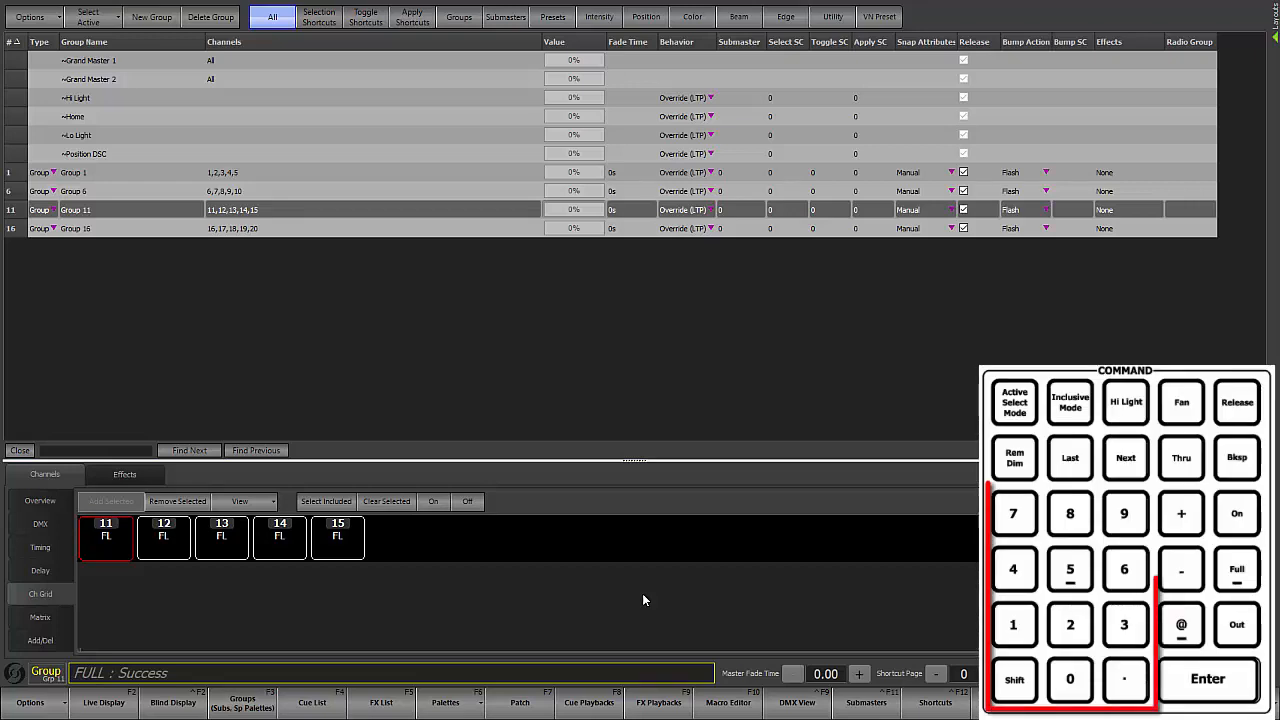
type("f")
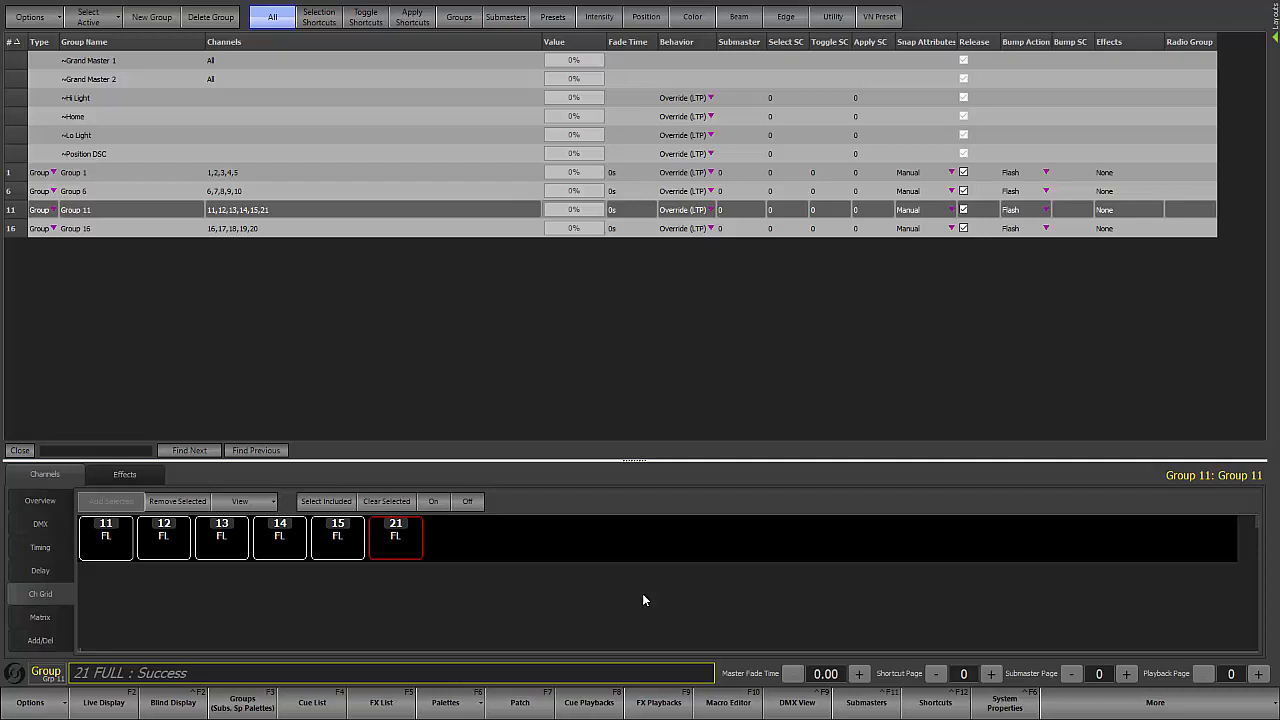
key("a")
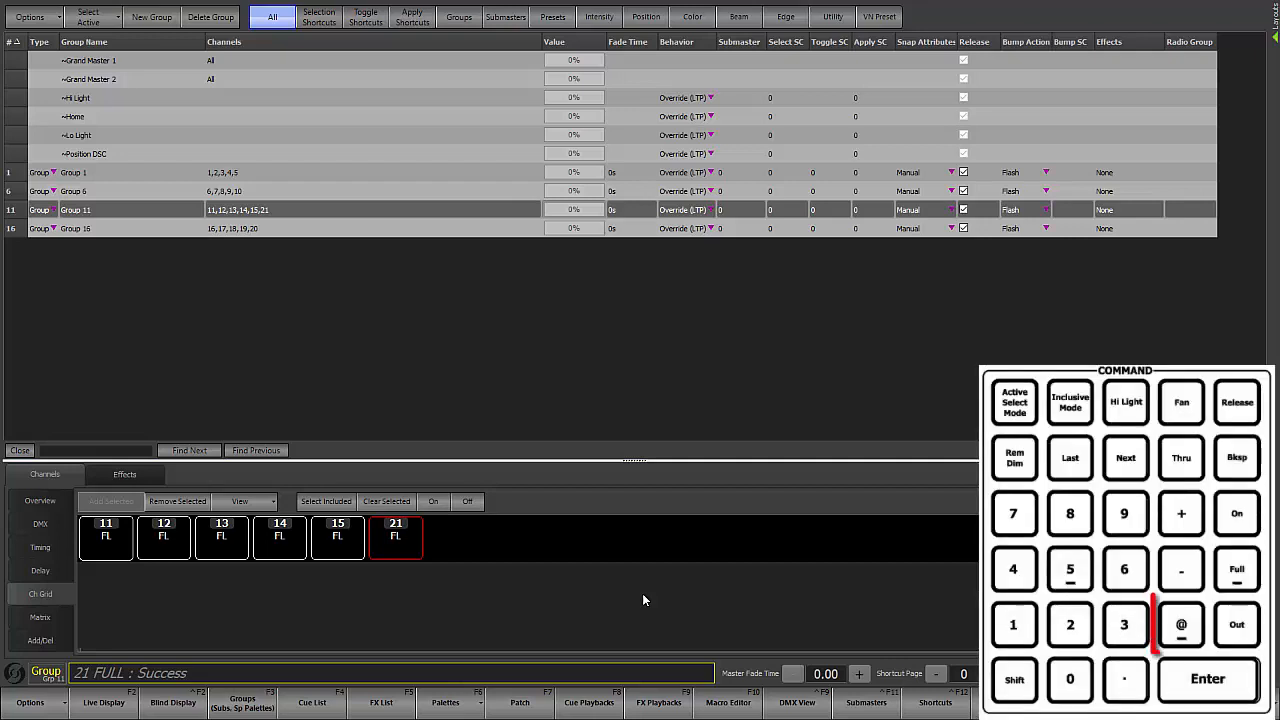
key("Return")
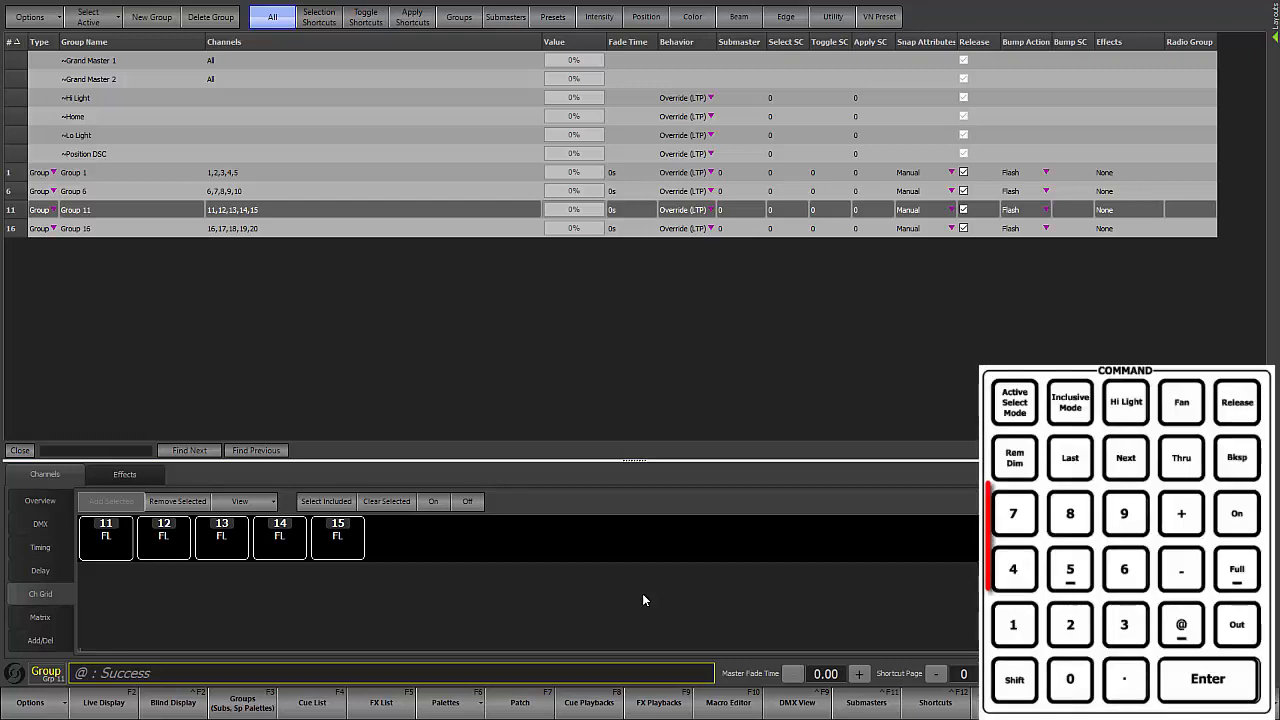
- Remove channel 15 from Group 11 with an empty @ command, and add it back at full
type("15a")
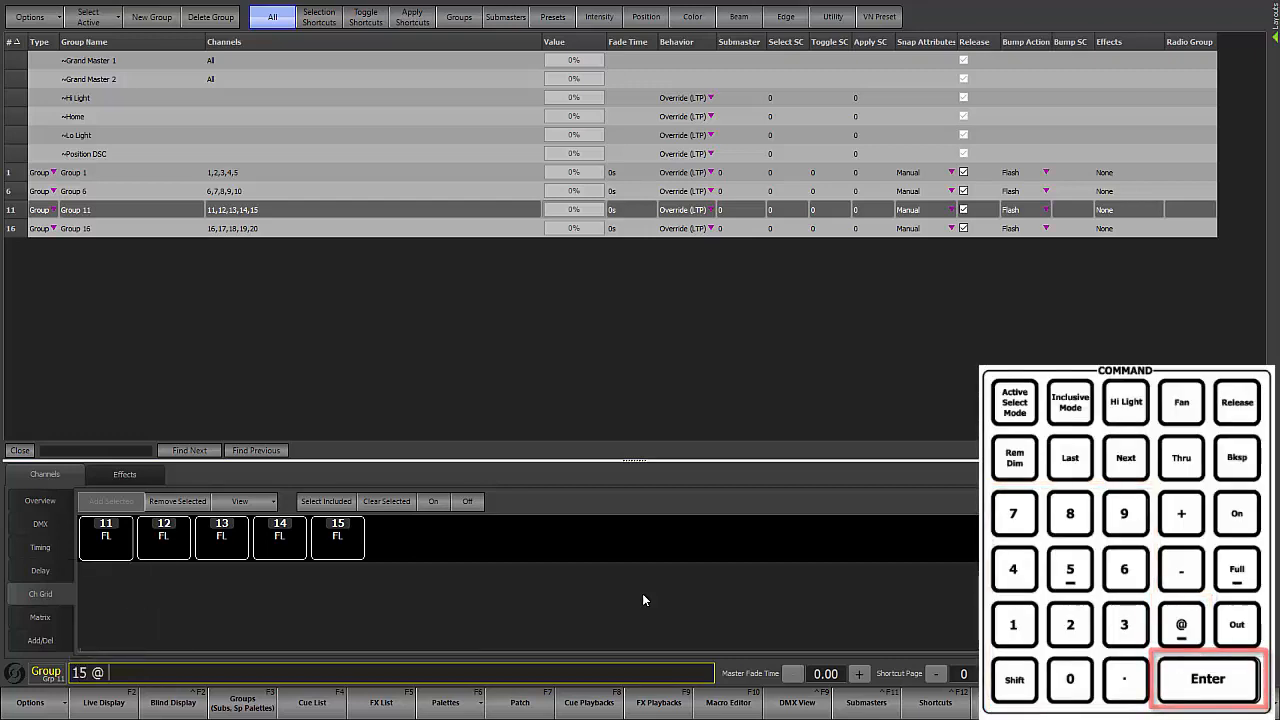
key("Return")
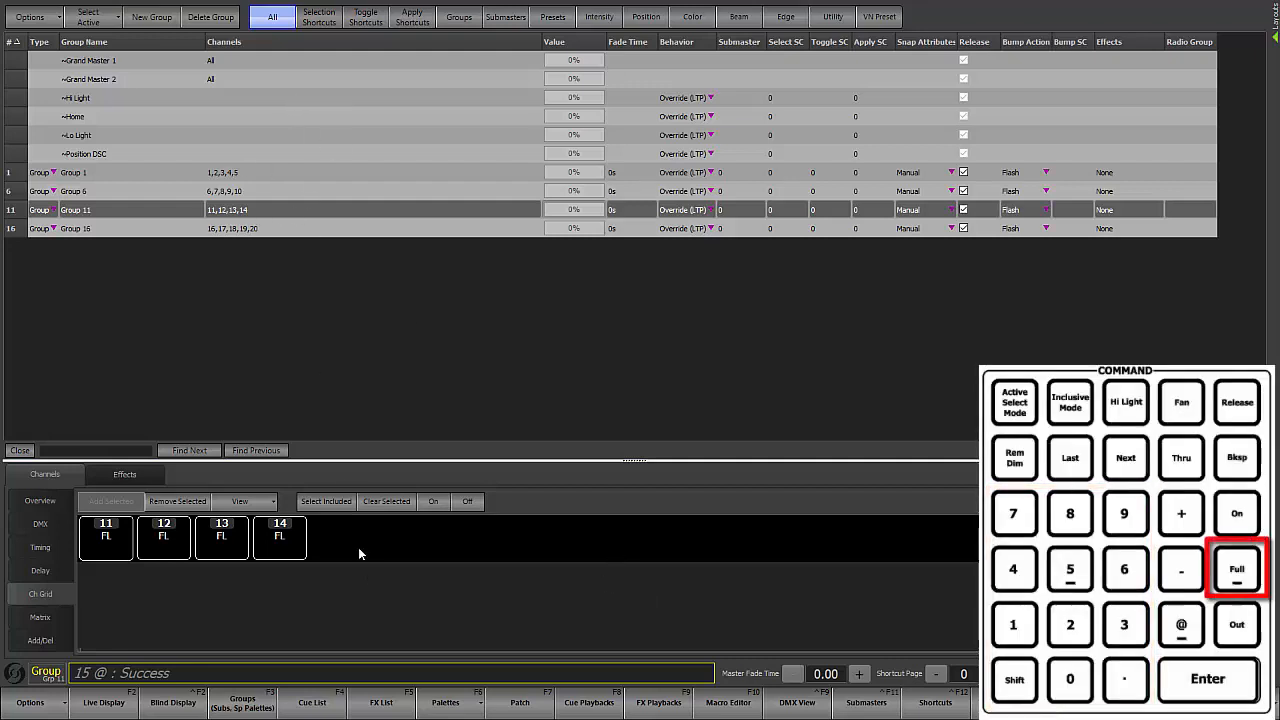
type("15f")
key("Return")
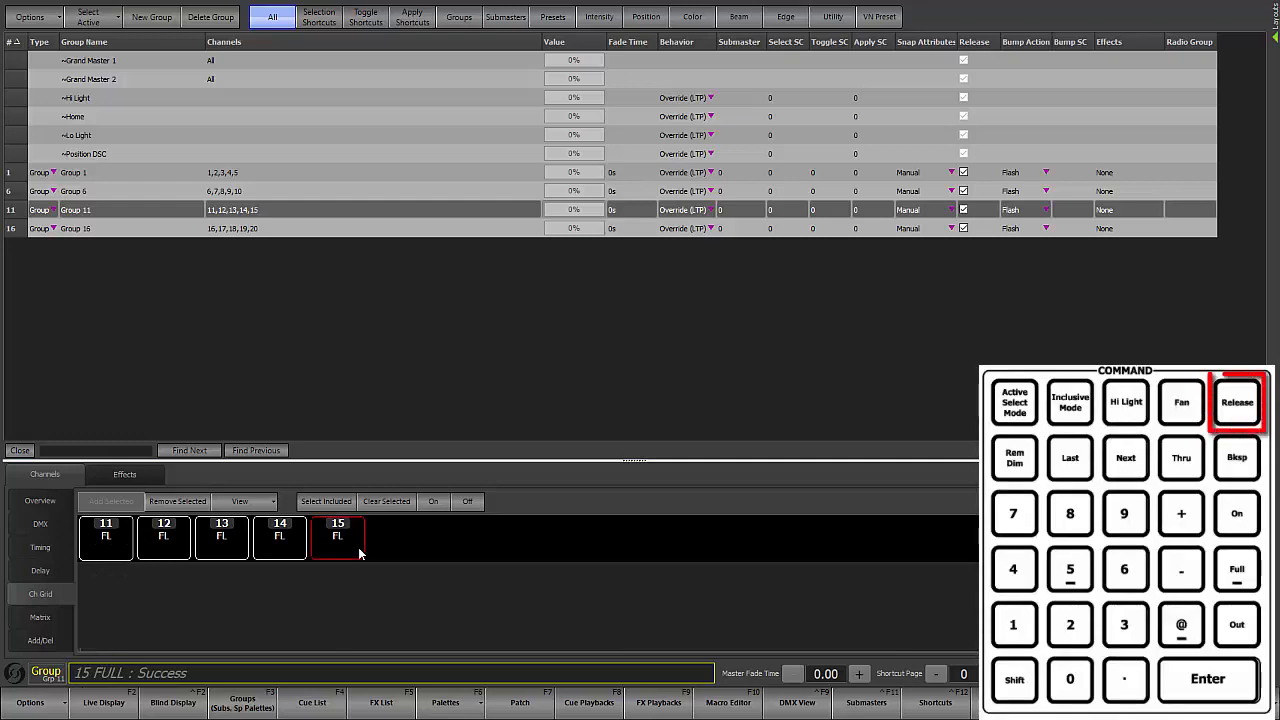
- Release the selected channel in Group 11 and open the Palette Types Record Defaults table from the Groups display
key("r")
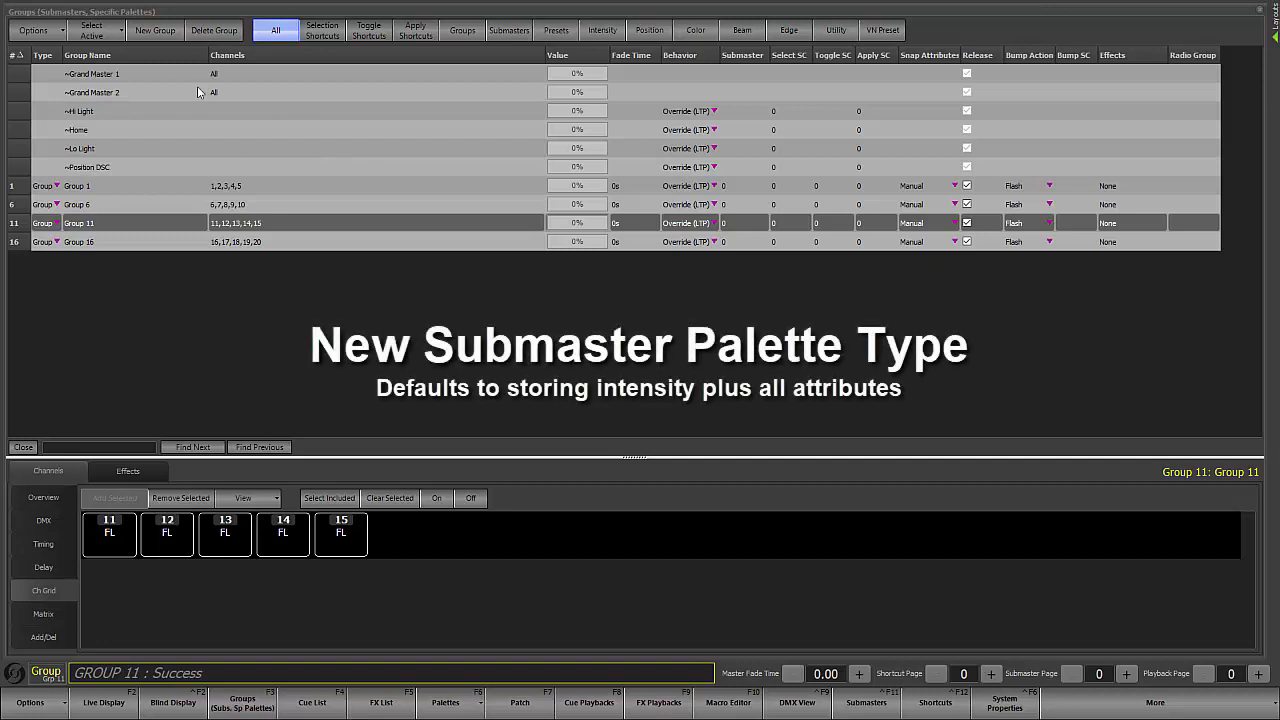
left_click(45, 31)
left_click(62, 58)
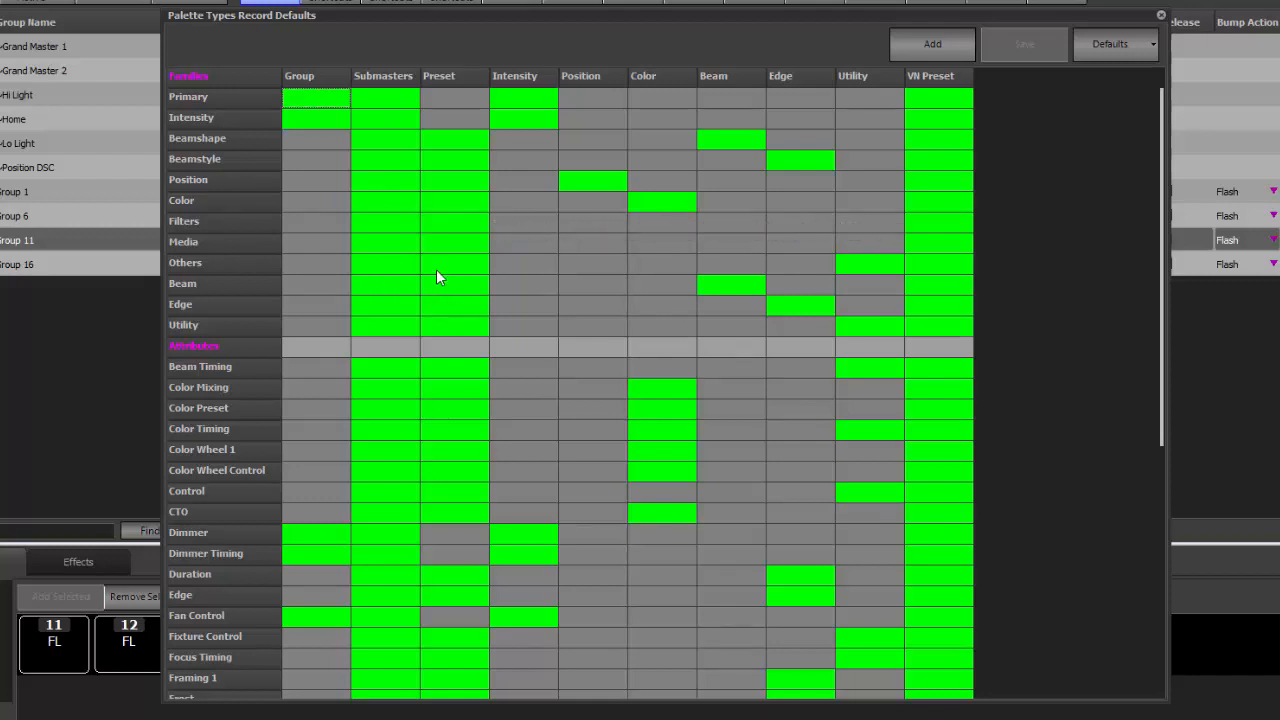
- For the Submasters palette type, exclude the Beam and Edge families and the CTO and Control attributes, and include them again
left_click(373, 304)
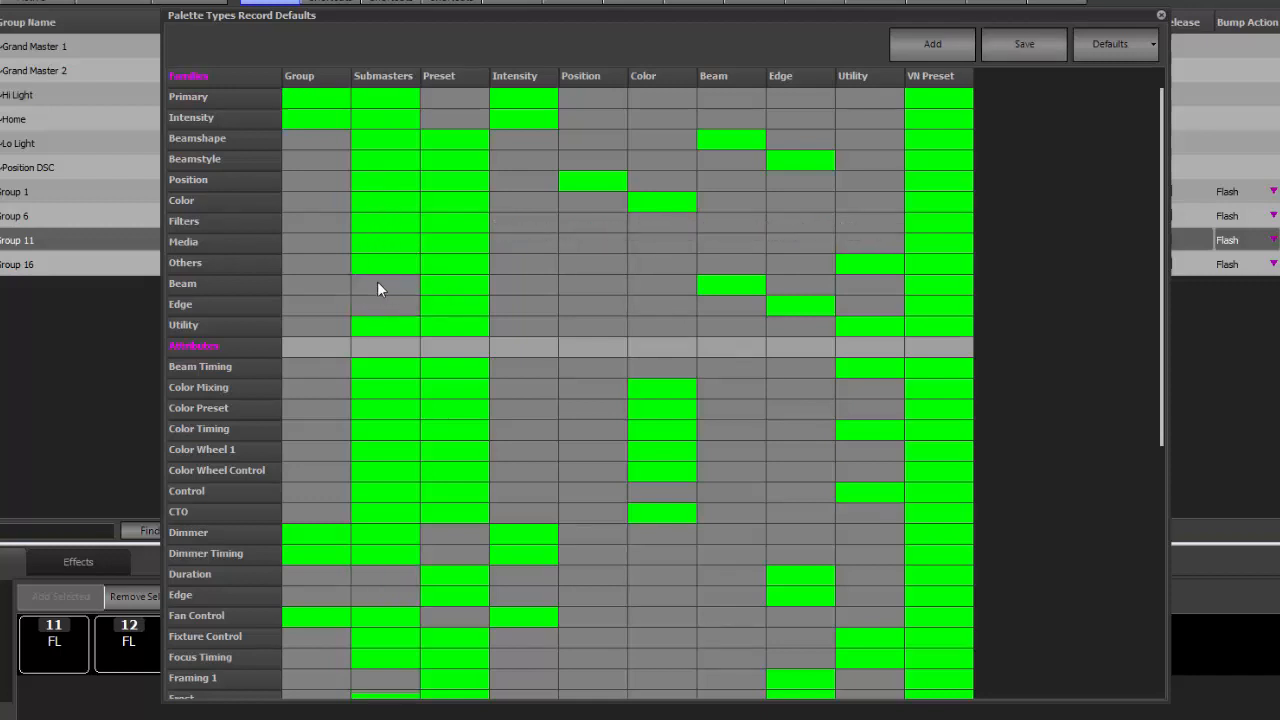
left_click(379, 304)
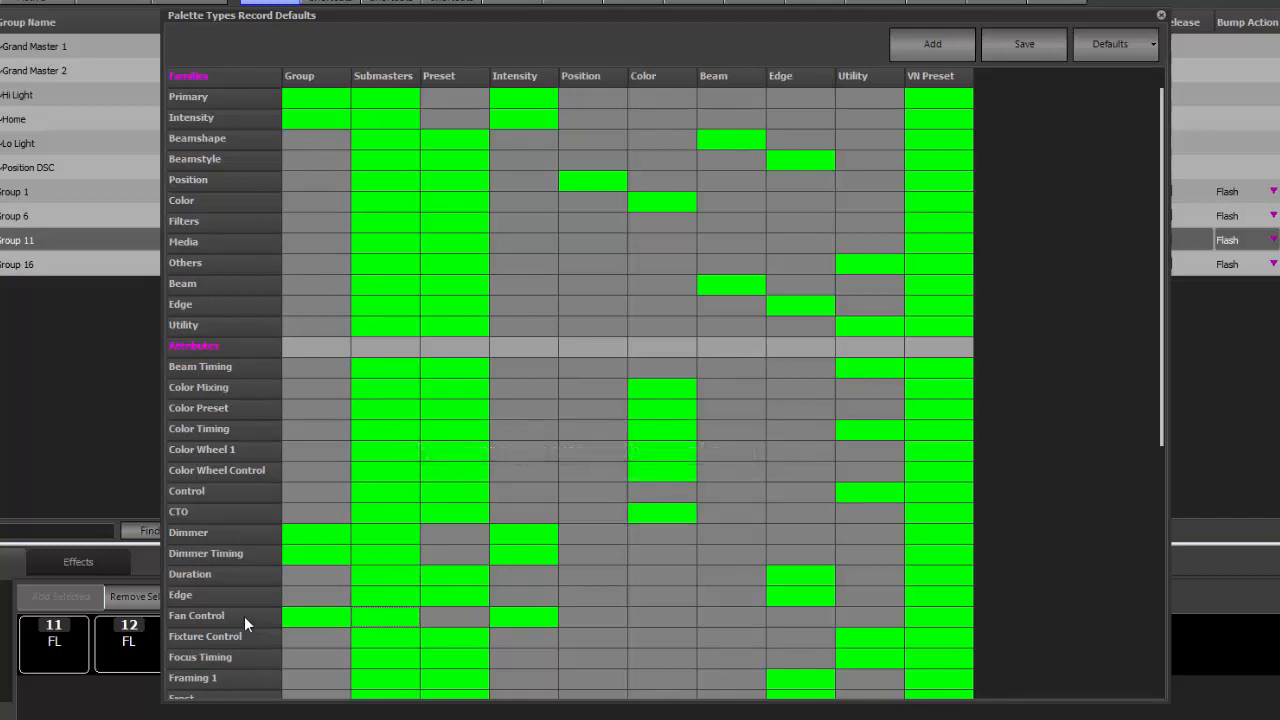
left_click(390, 518)
left_click(385, 517)
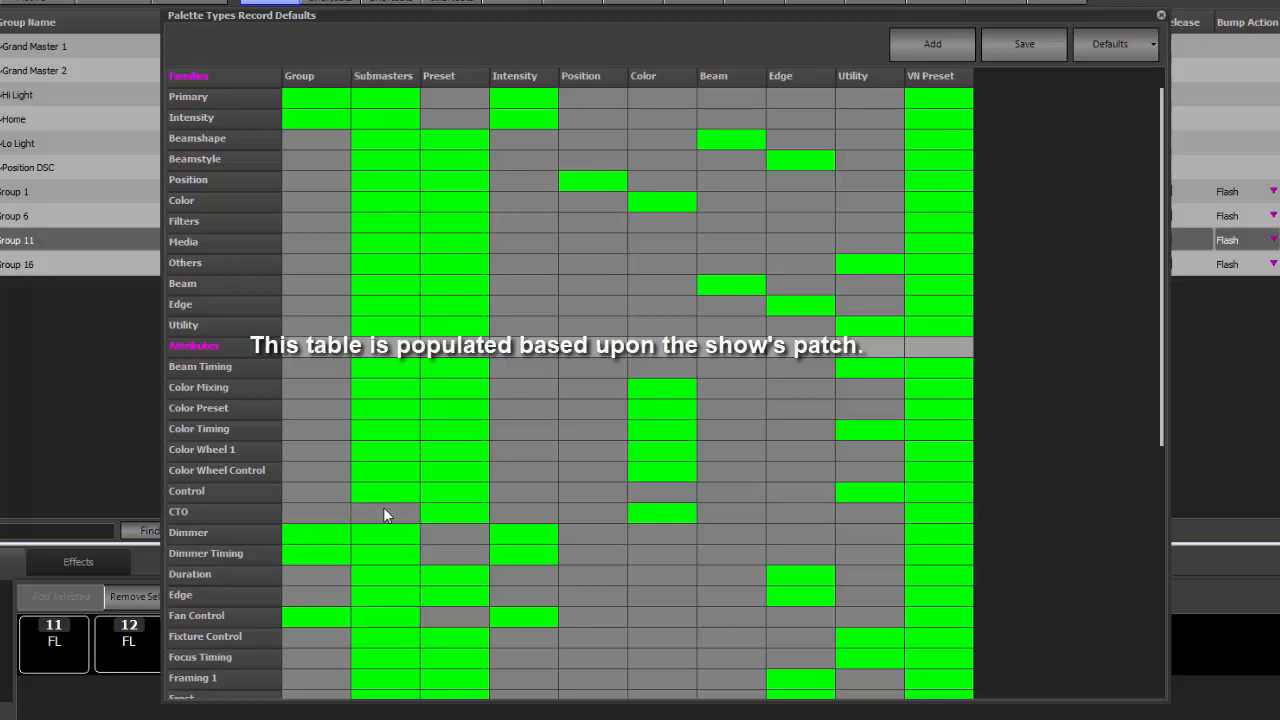
left_click(381, 507)
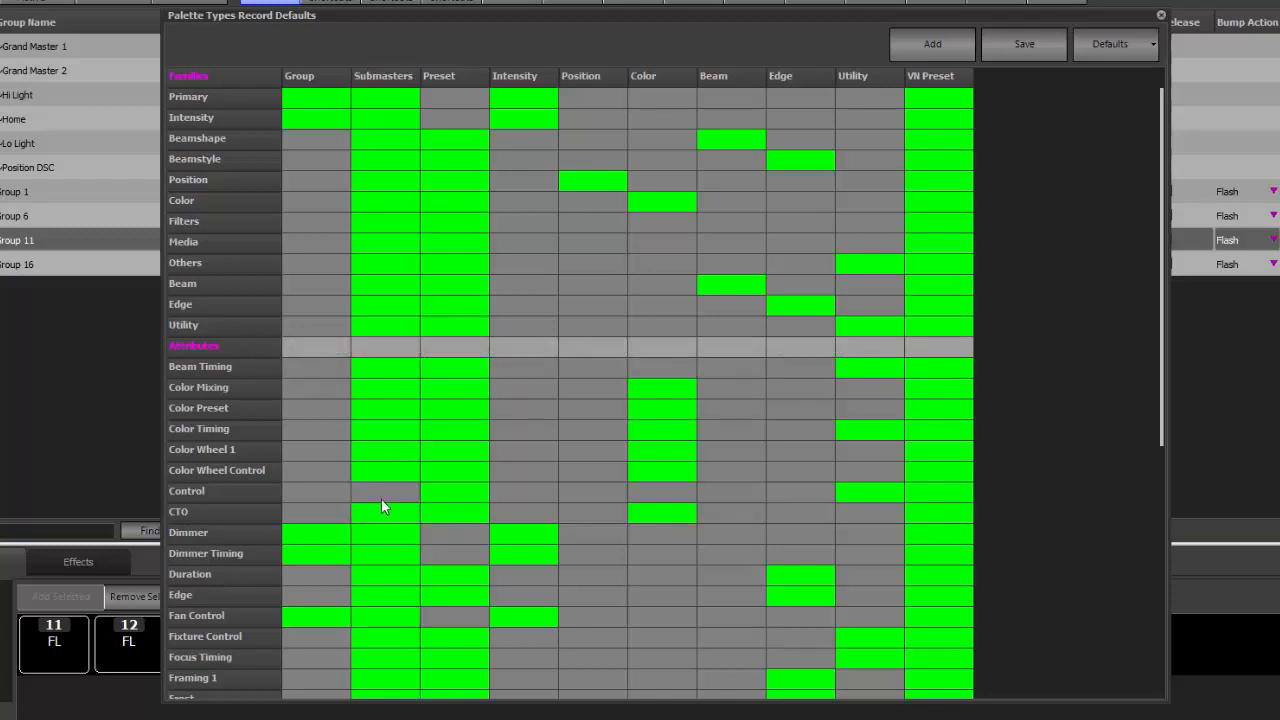
left_click(377, 486)
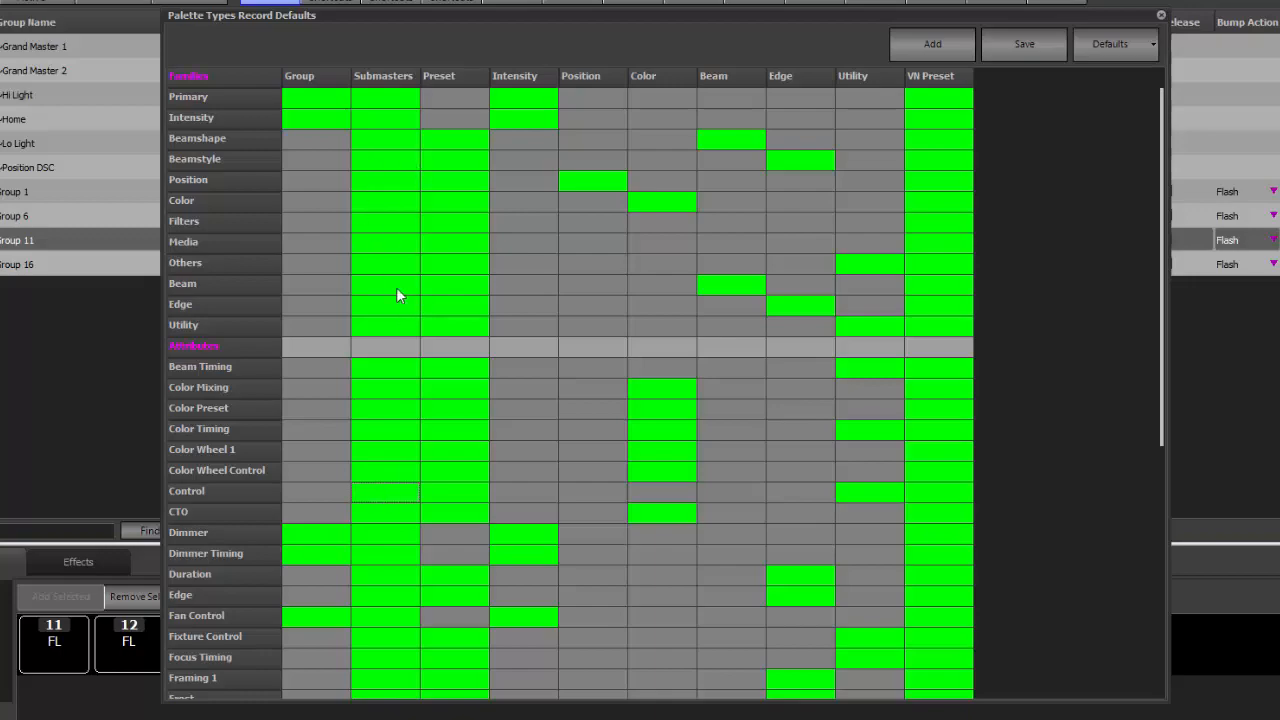